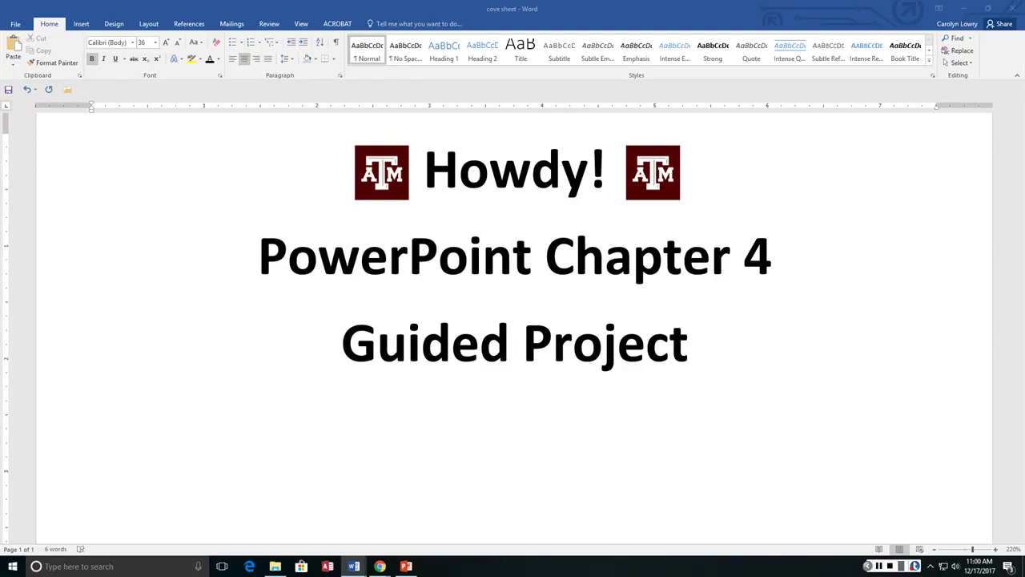
Step: Replace the rock picture on slide 1 with exploring_p04_grader_h1_ocean1 from the Downloads folder
click(963, 9)
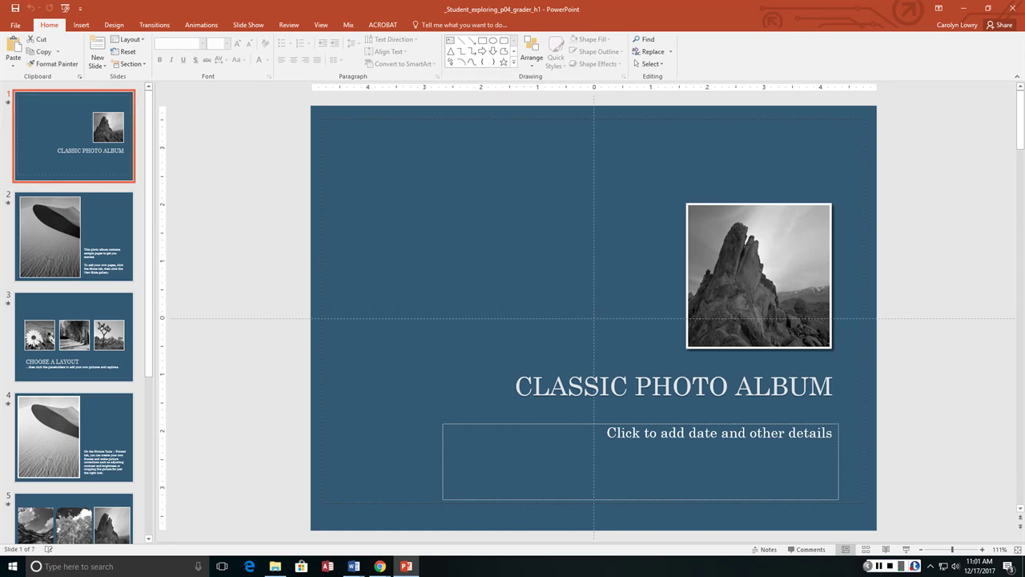
click(732, 246)
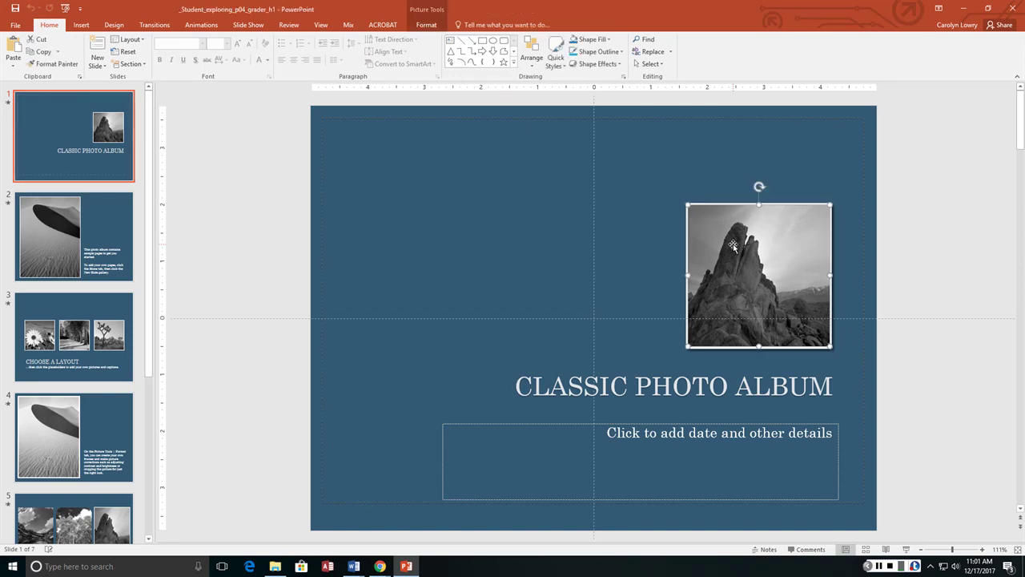
key(Delete)
click(758, 275)
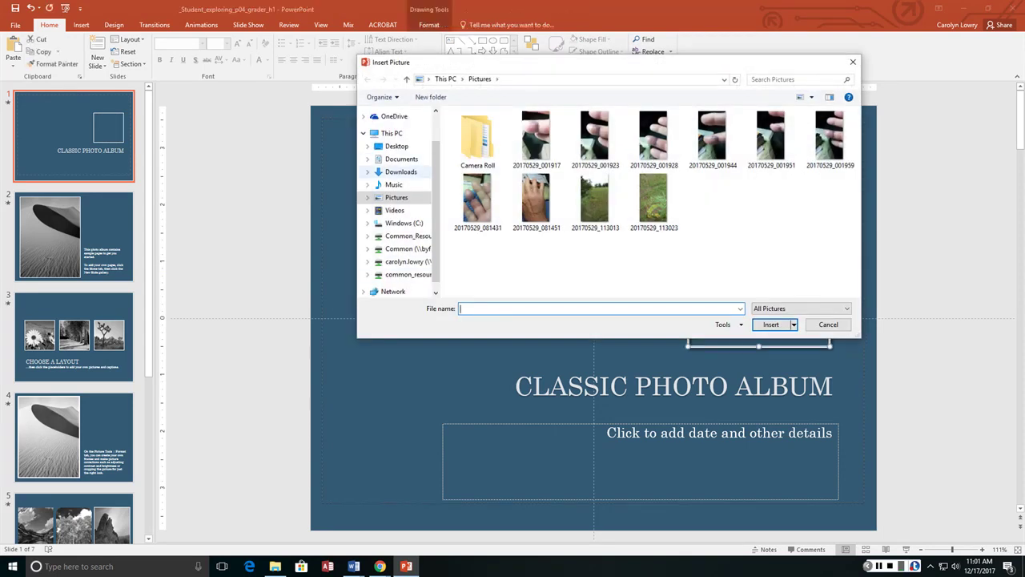
click(401, 171)
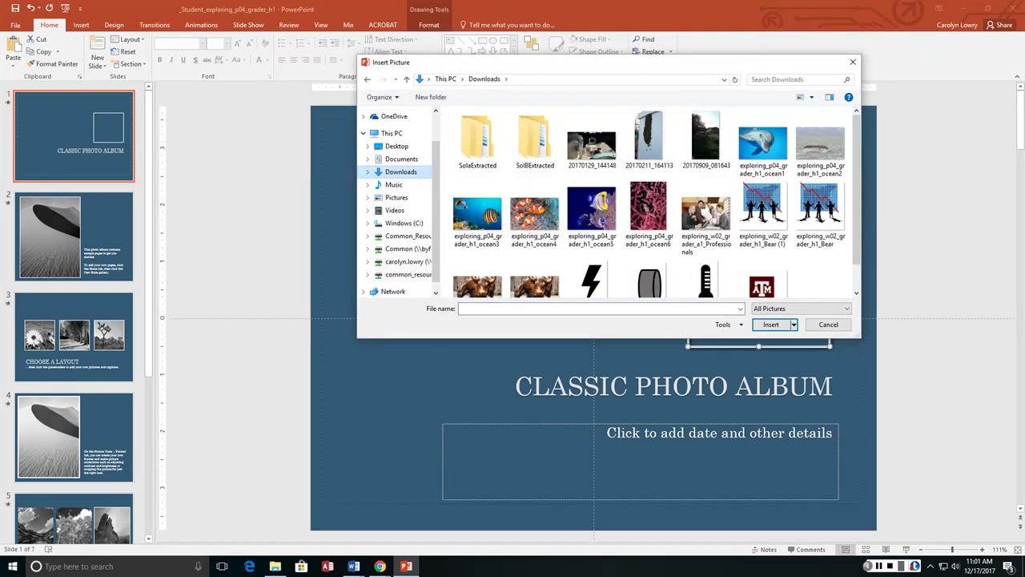
double_click(762, 144)
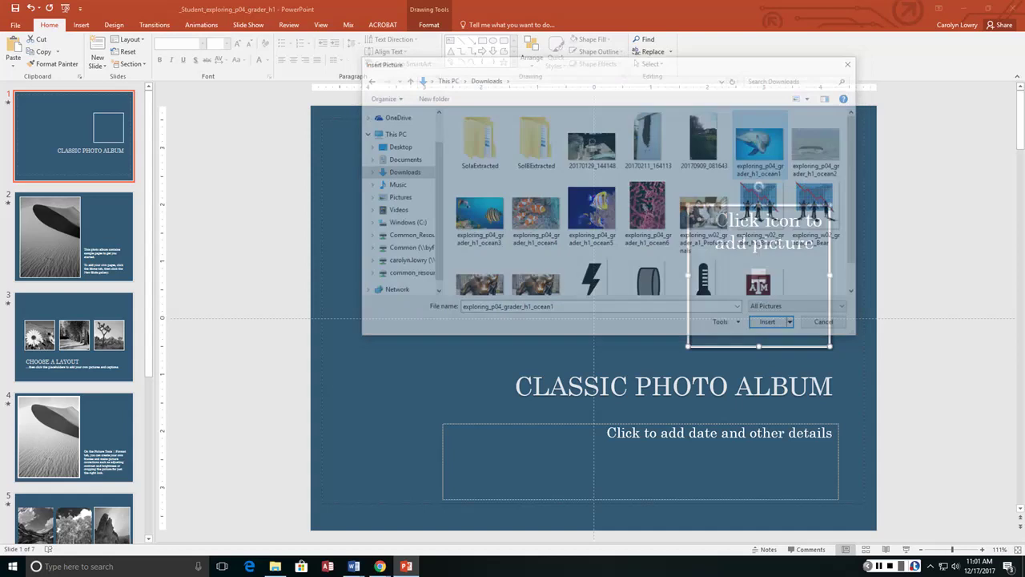
Step: Replace the title text on slide 1 with "OUR FRAGILE OCEANS"
click(703, 358)
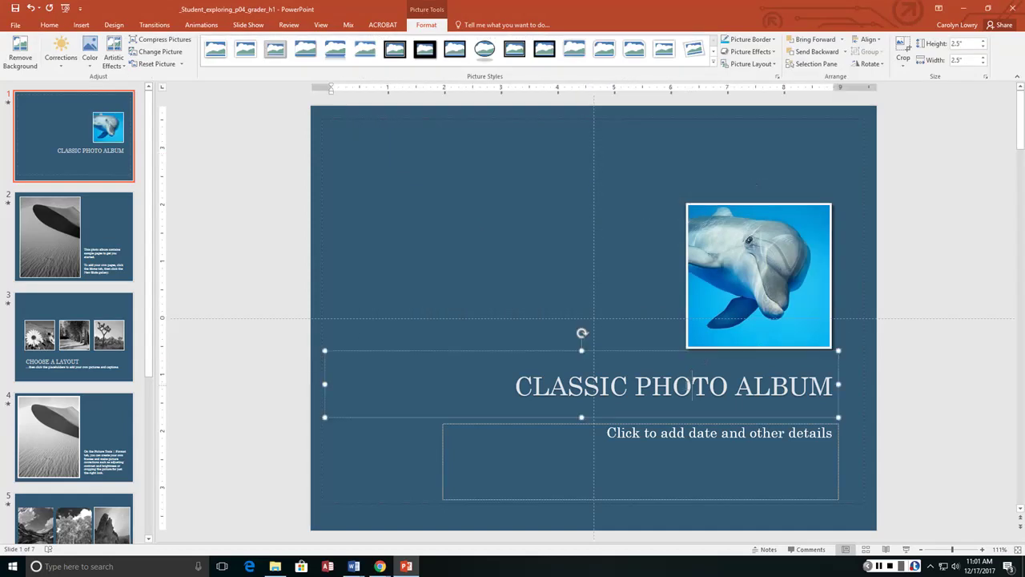
triple_click(685, 386)
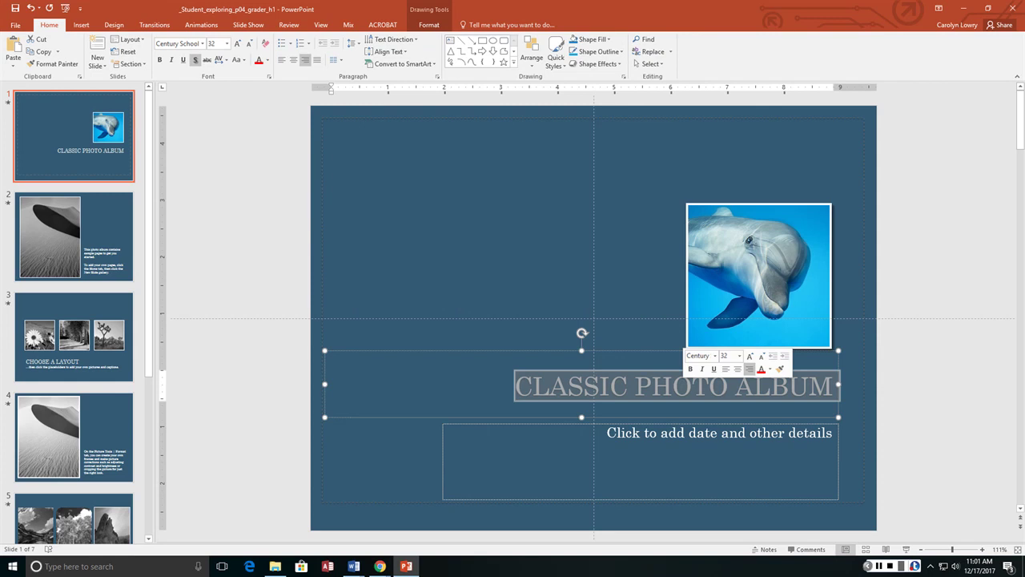
text(OO)
key(BackSpace)
text(UR)
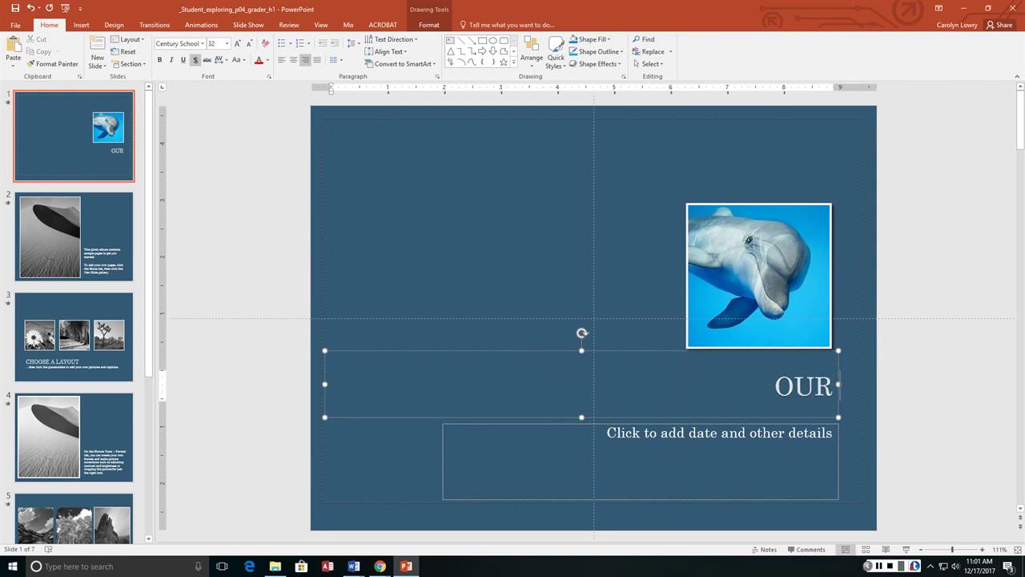
text( FRAGIL)
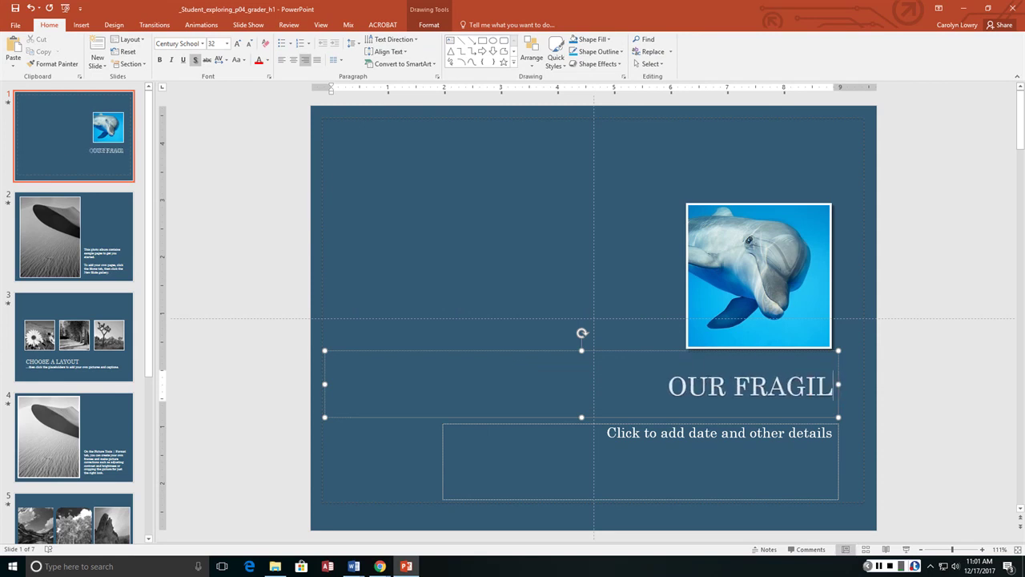
text(E OCEA)
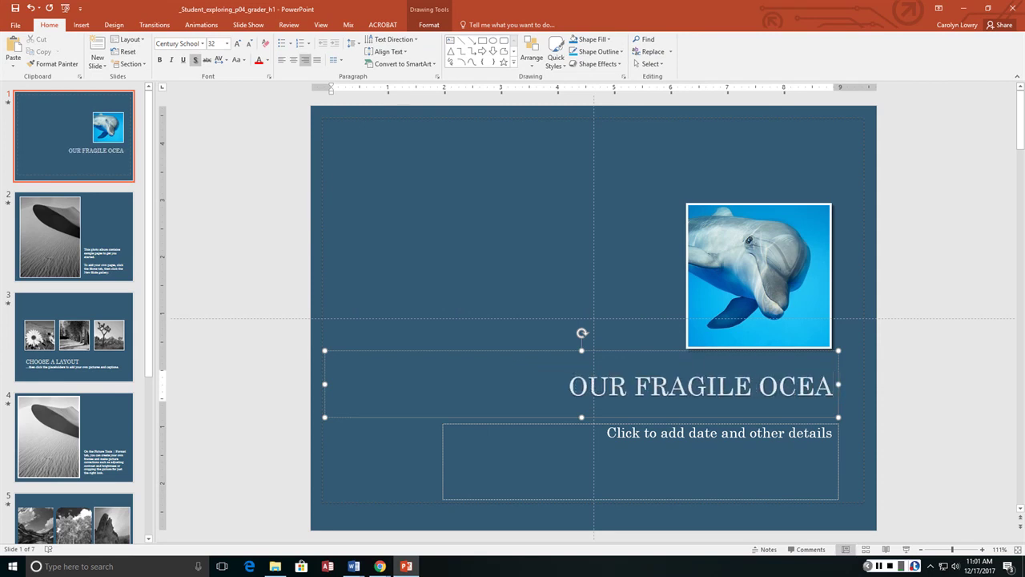
text(NS)
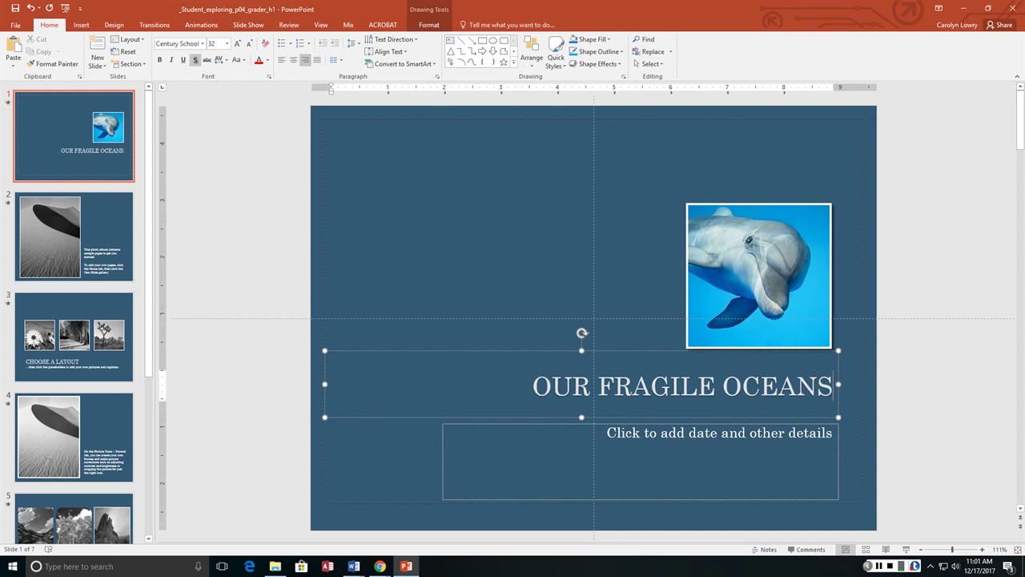
Step: Replace the sand dune picture on slide 2 with exploring_p04_grader_h1_ocean2 from the Downloads folder
key(alt+Tab)
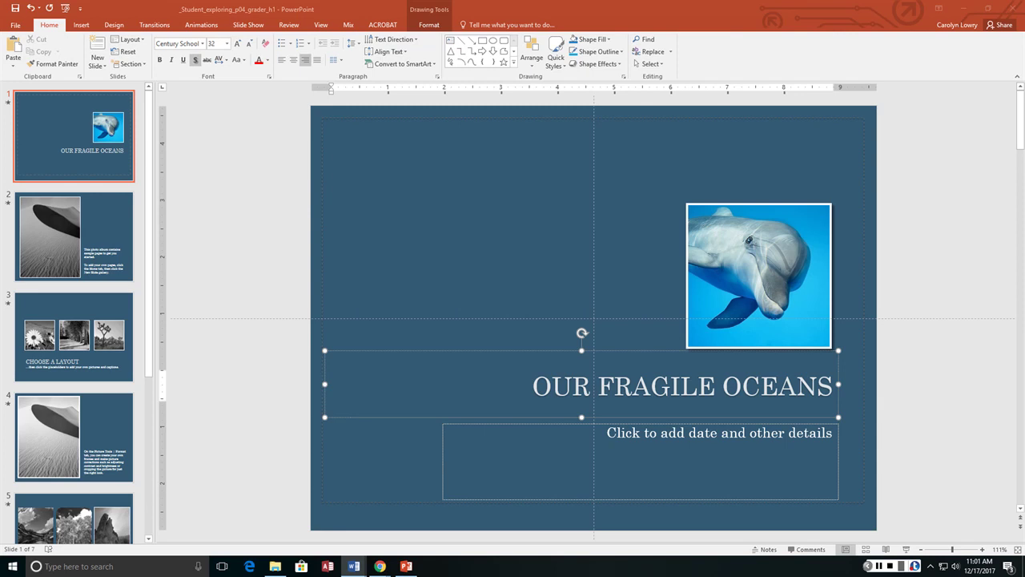
click(63, 250)
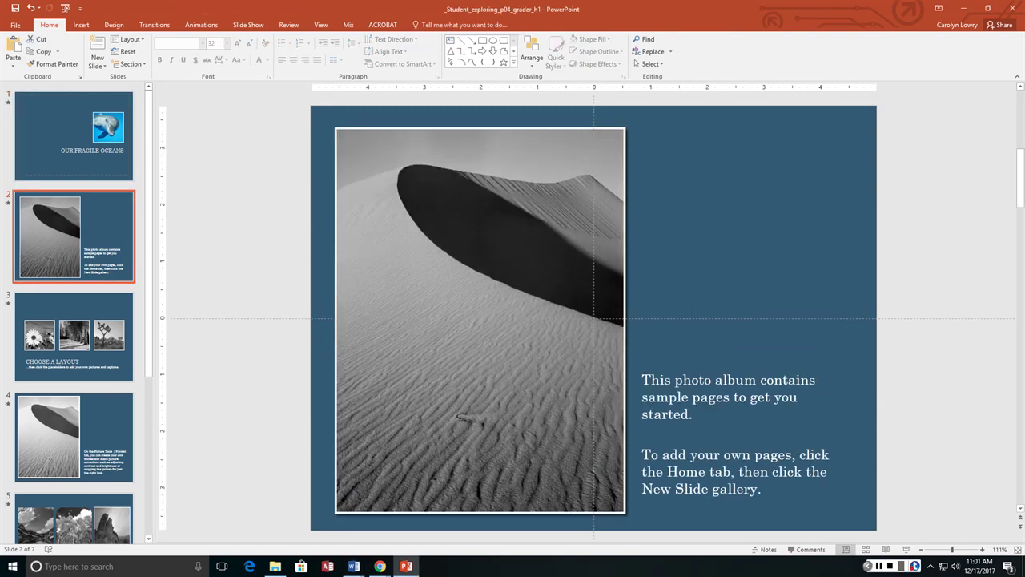
click(568, 230)
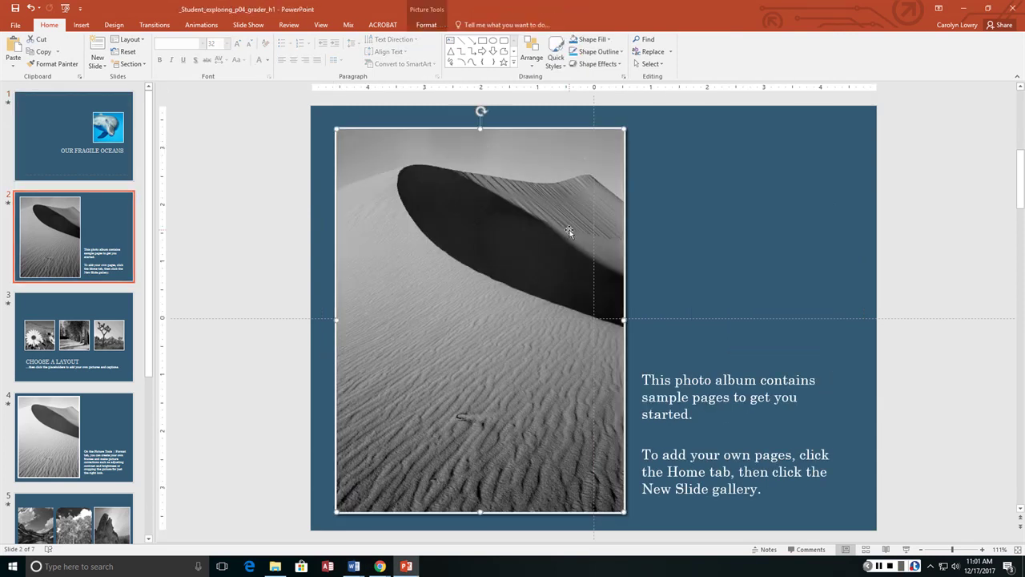
key(Delete)
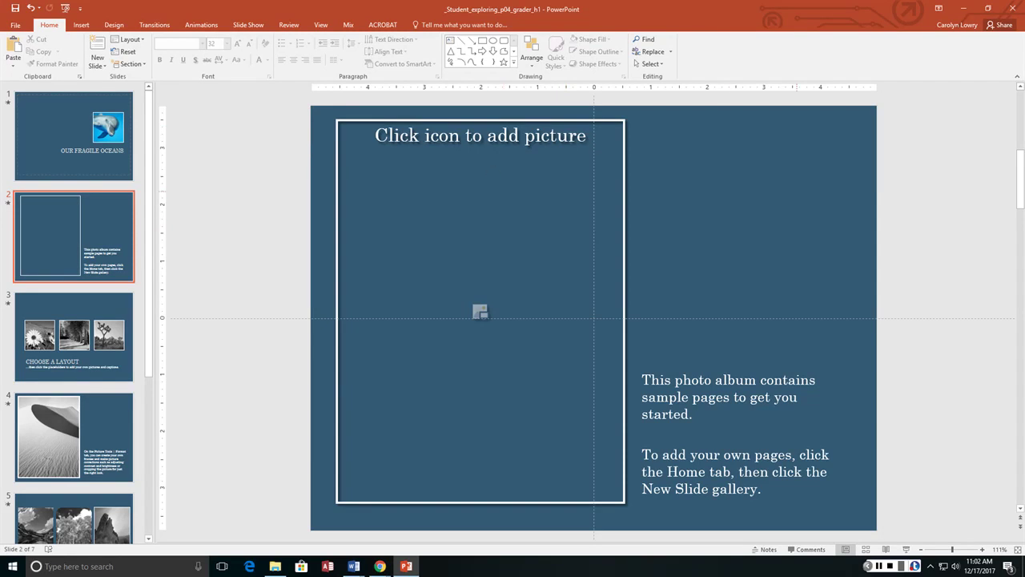
click(479, 311)
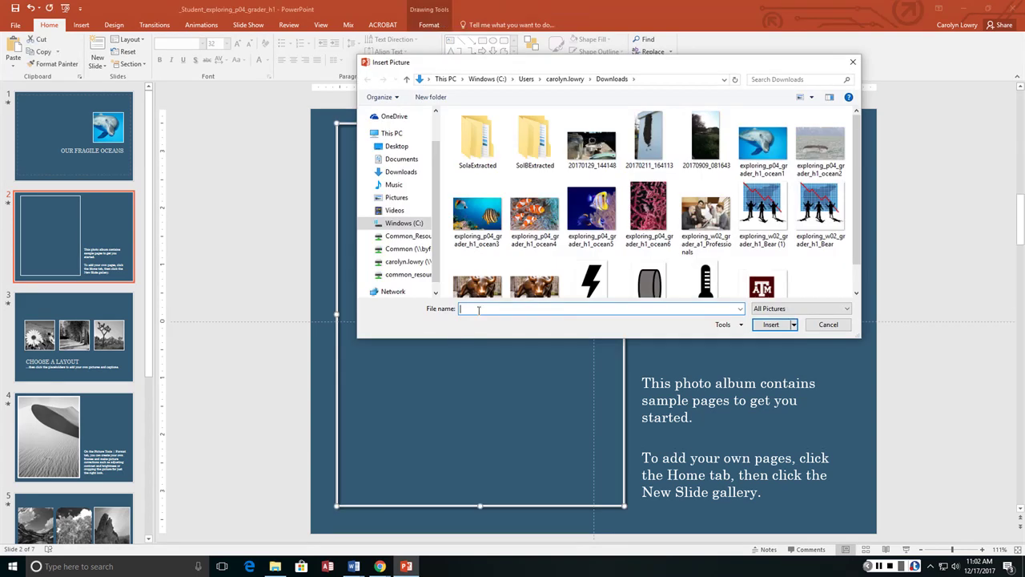
click(820, 144)
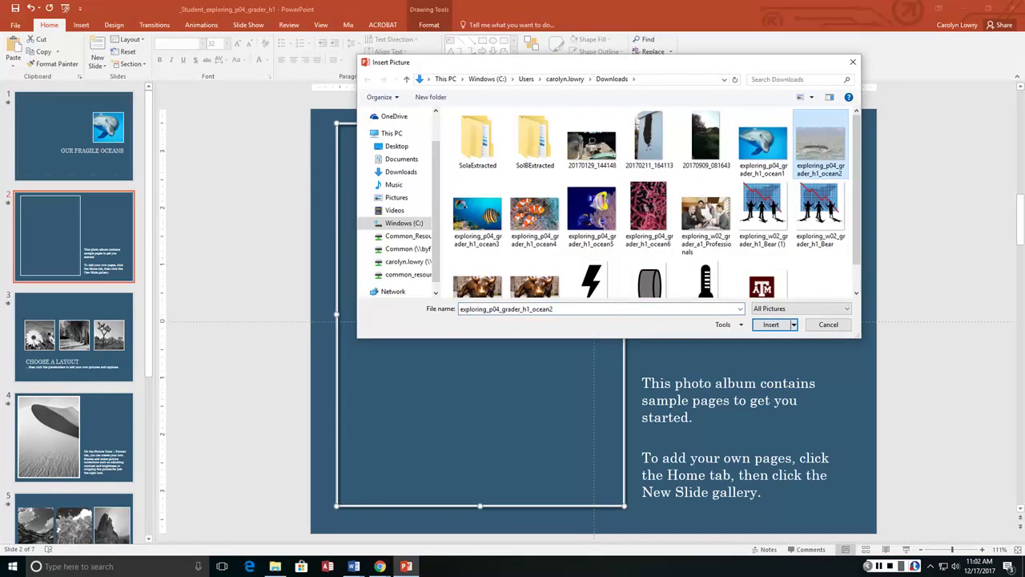
click(770, 324)
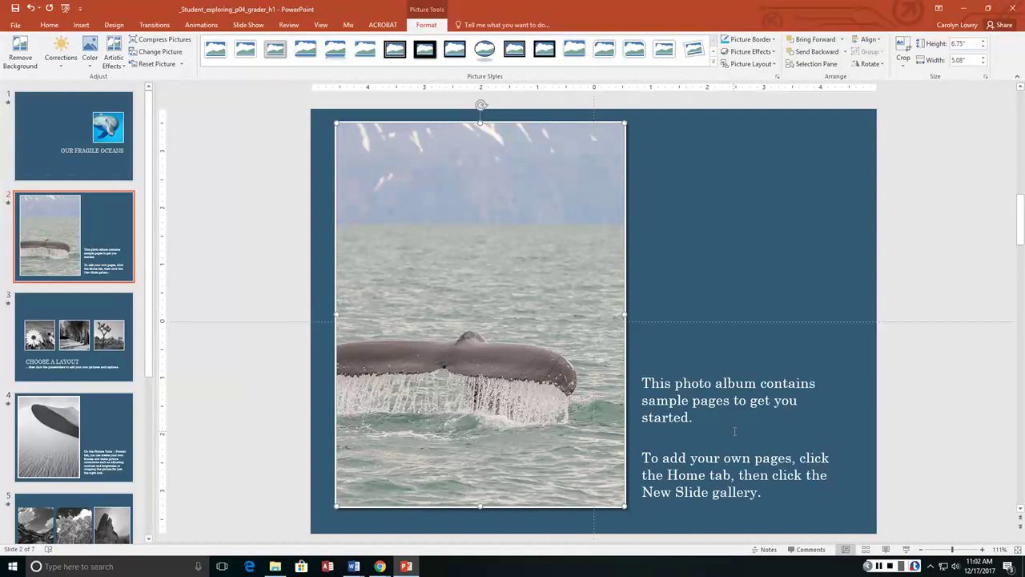
Step: Replace the whole caption text on slide 2 with "Whales are amazing creatures."
click(693, 403)
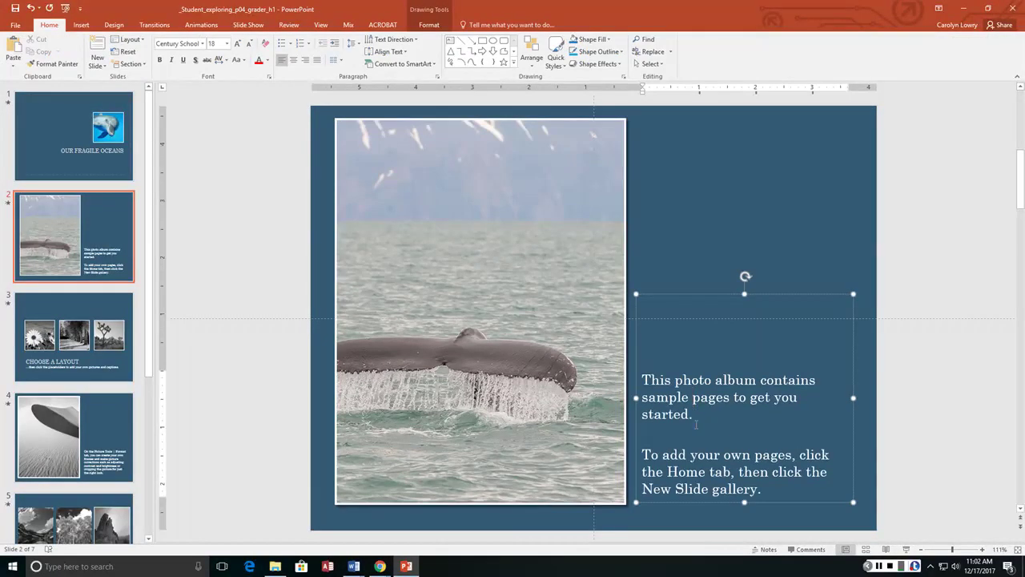
drag(772, 494, 661, 378)
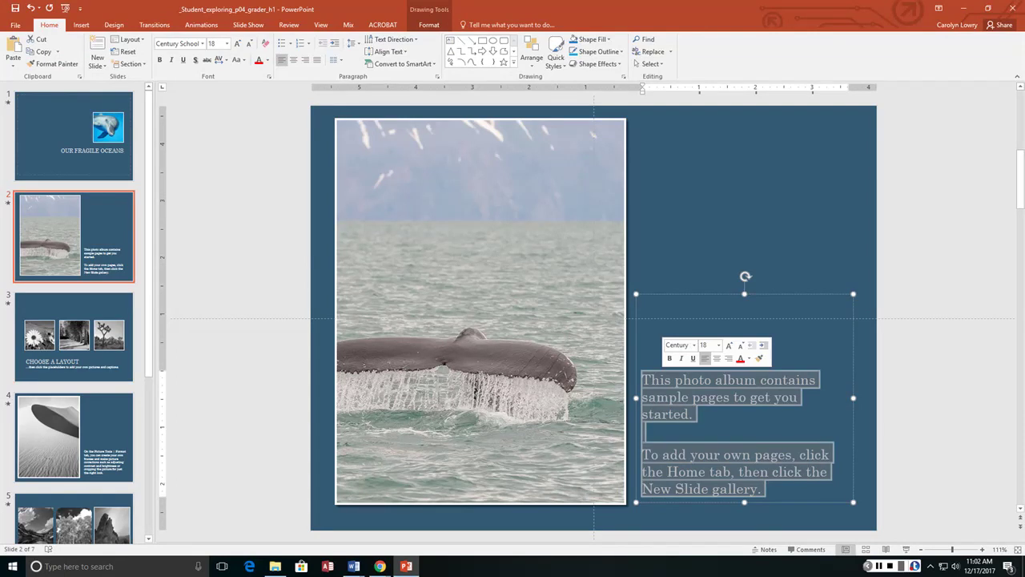
text(Whales a)
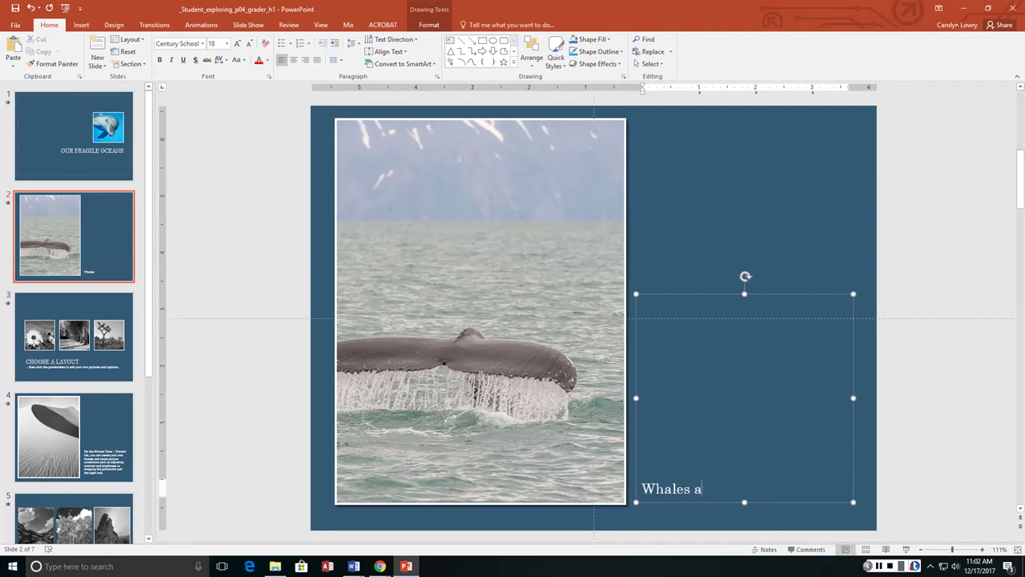
text(re amazing creatures.)
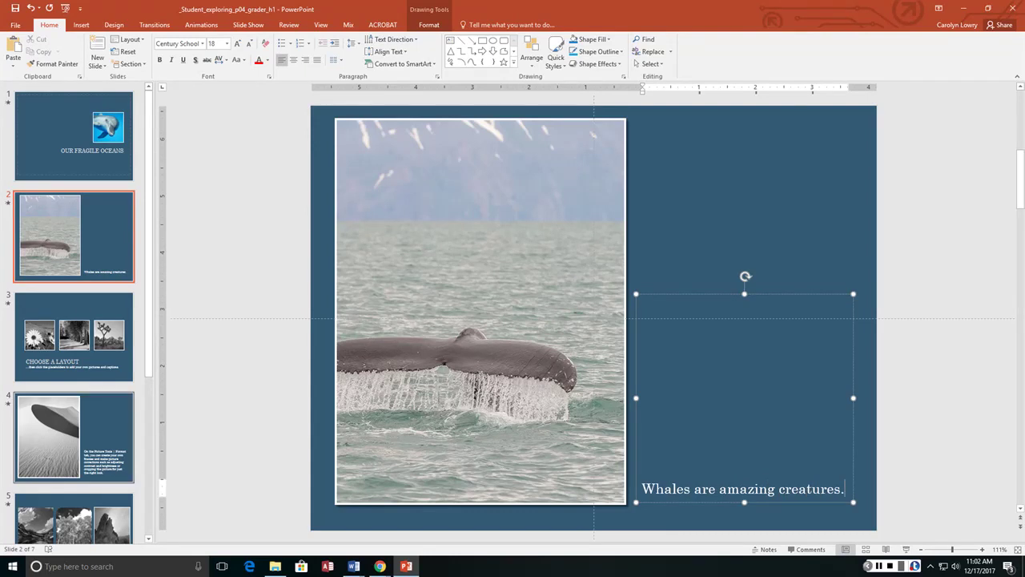
Step: Delete the sand dune slide 4 and apply the 2-Up Mixed with Caption layout to the three-picture slide that followed it
click(109, 453)
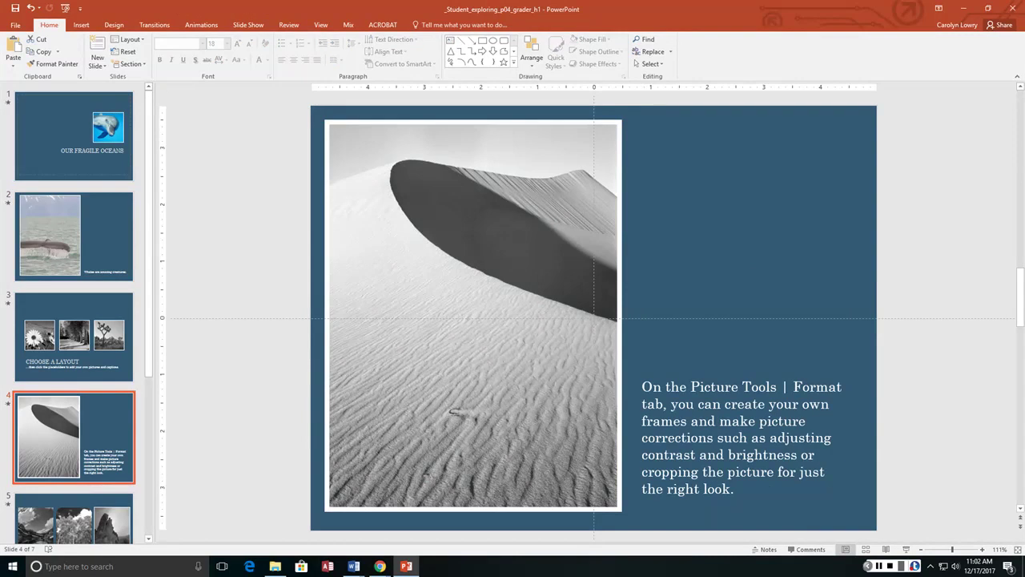
key(Delete)
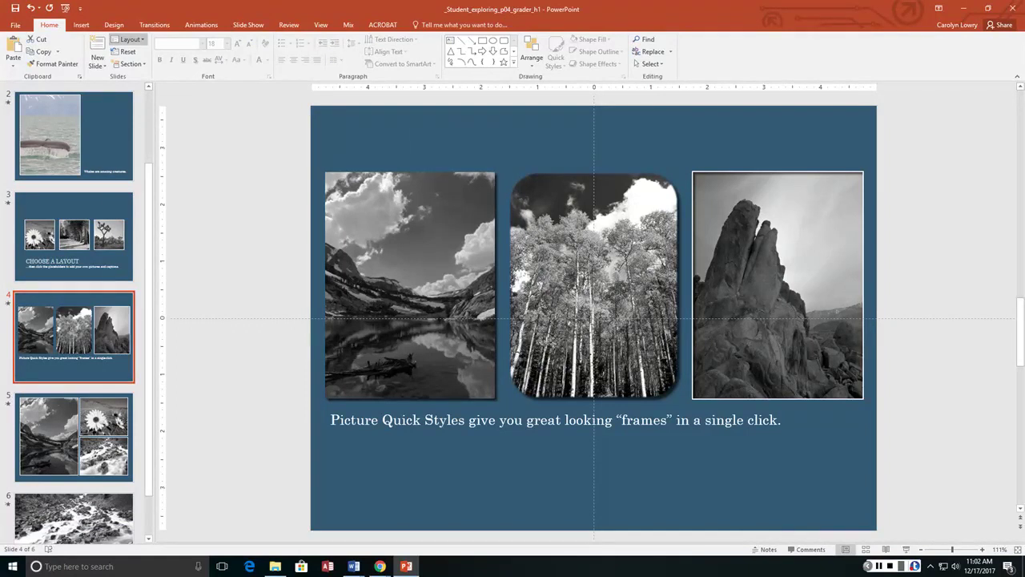
click(129, 39)
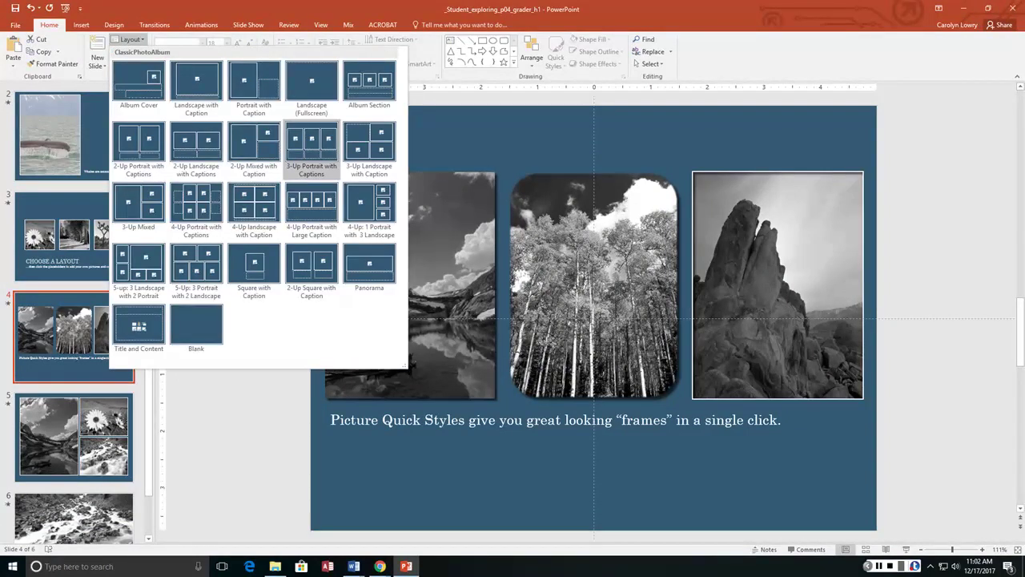
click(254, 142)
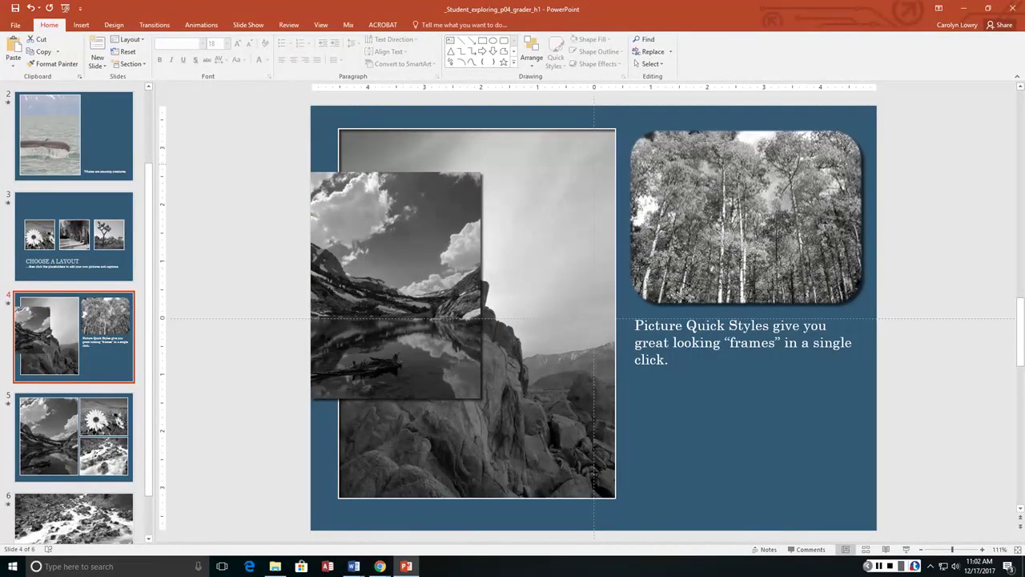
Step: Delete the extra lake picture that overlaps the large rock picture on slide 4
click(415, 178)
click(528, 183)
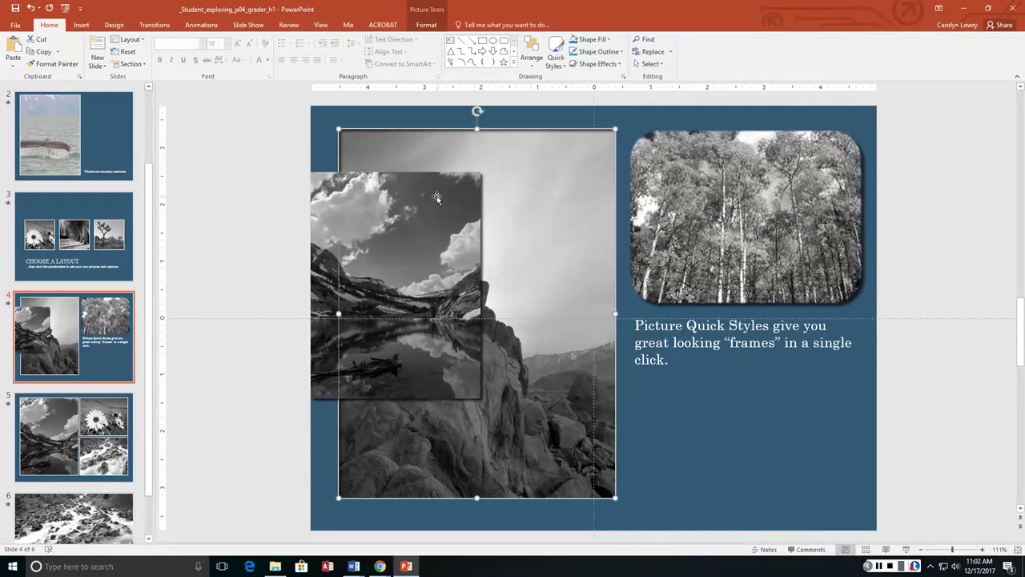
click(436, 197)
key(Delete)
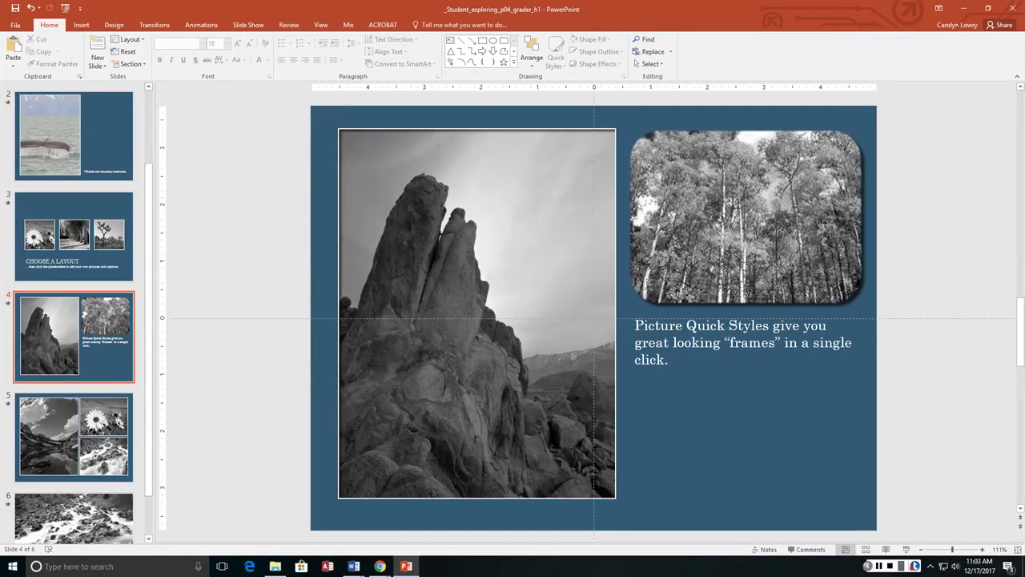
Step: Replace the caption text on slide 4 with "Fish live in coral reefs."
key(alt+Tab)
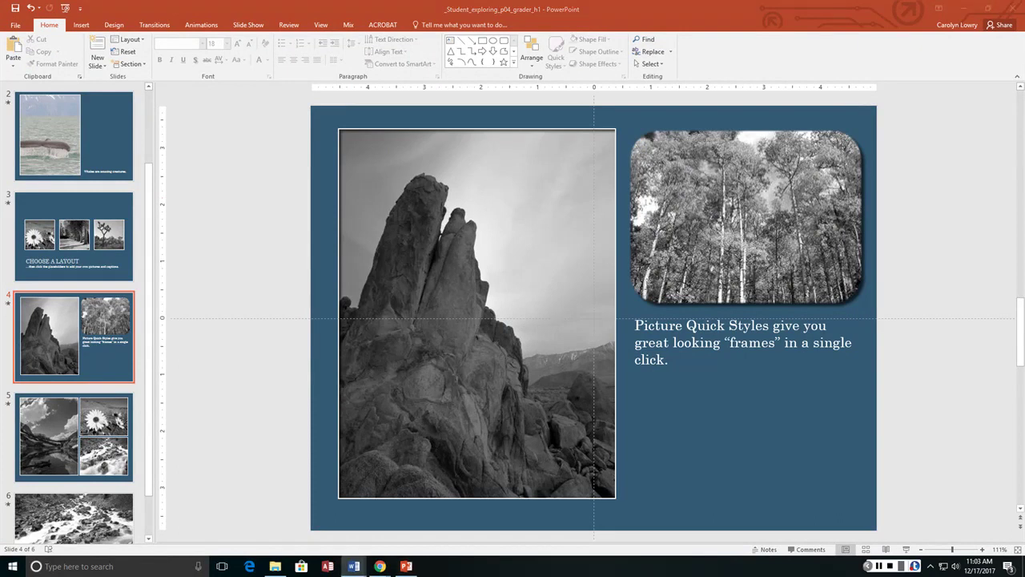
key(alt+Tab)
key(ctrl+a)
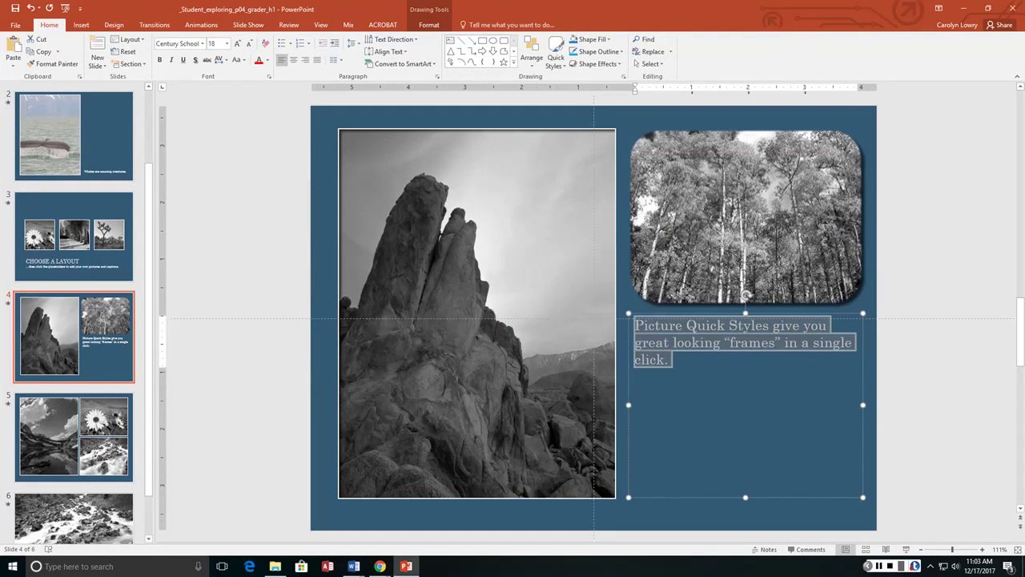
text(Fis)
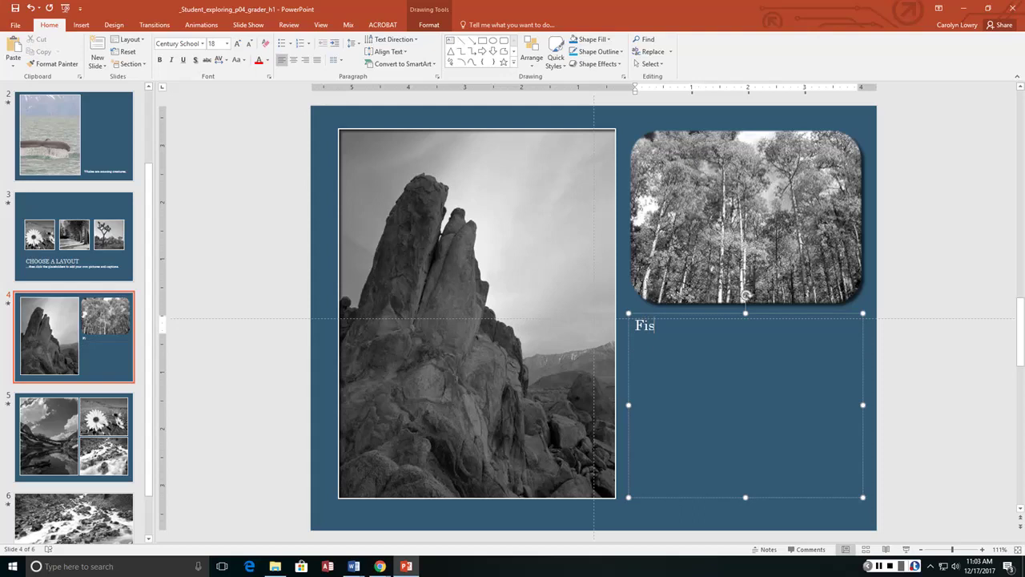
text(h live in coral feefs)
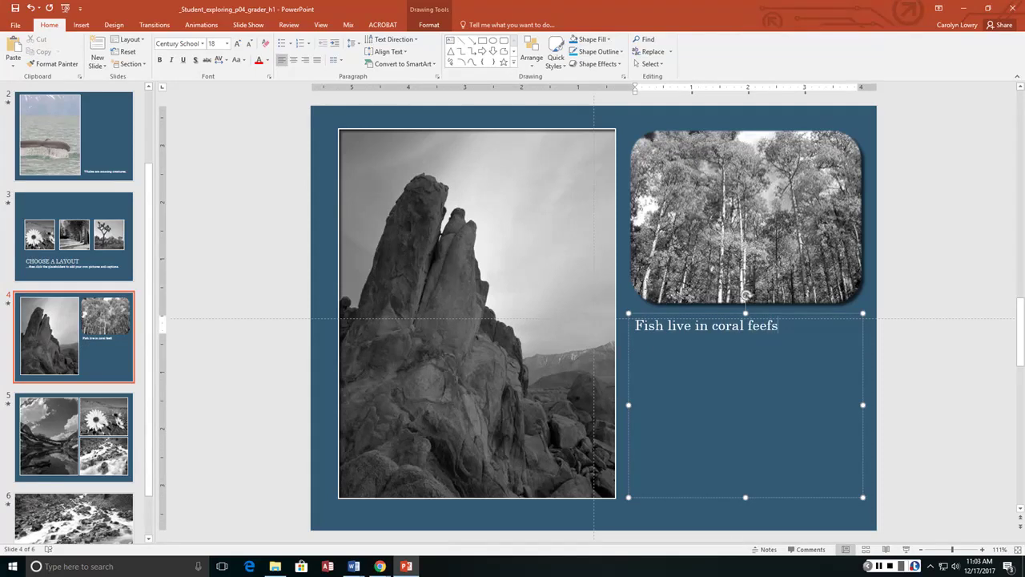
key(BackSpace)
key(BackSpace)
key(BackSpace)
key(BackSpace)
key(BackSpace)
text(reefs.)
Step: Replace the large rock picture on slide 4 with the picture exploring_p04_grader_h1_ocean4
click(469, 306)
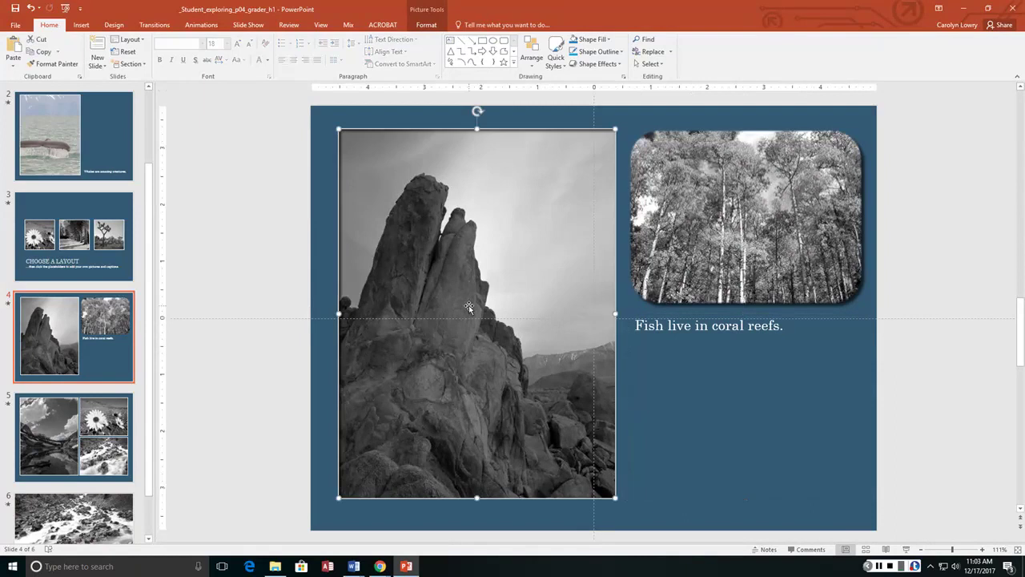
key(Delete)
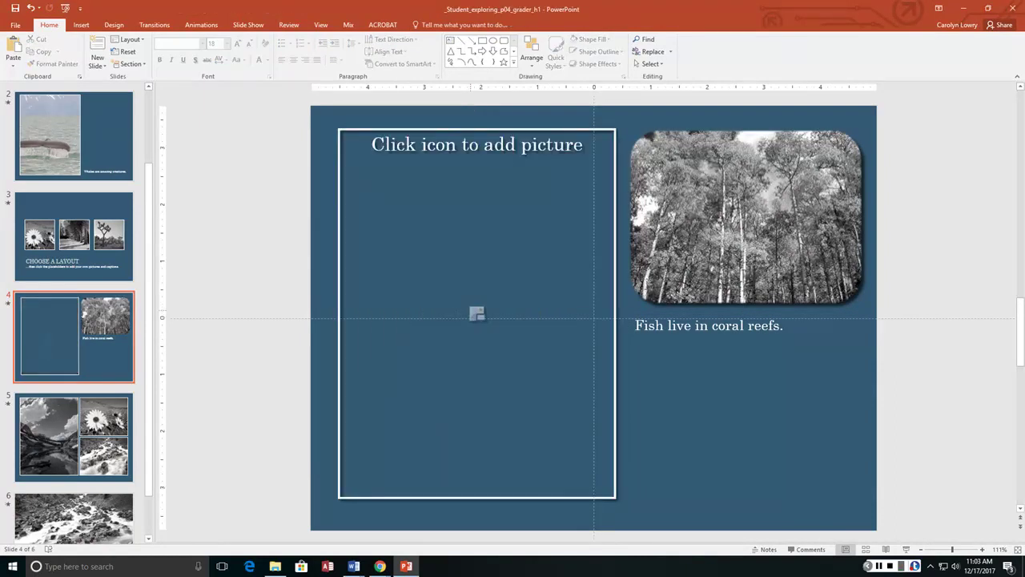
click(476, 313)
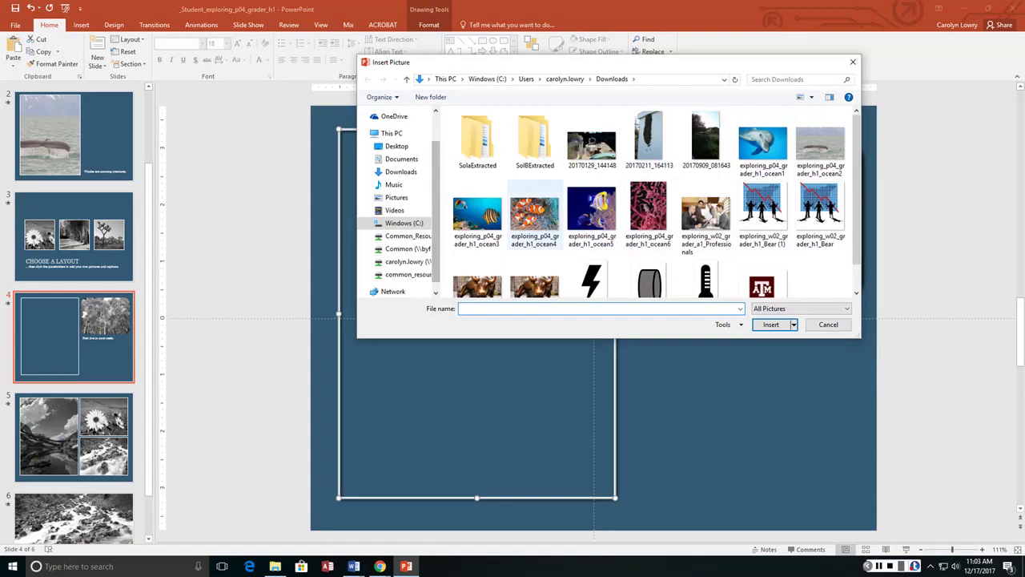
double_click(536, 220)
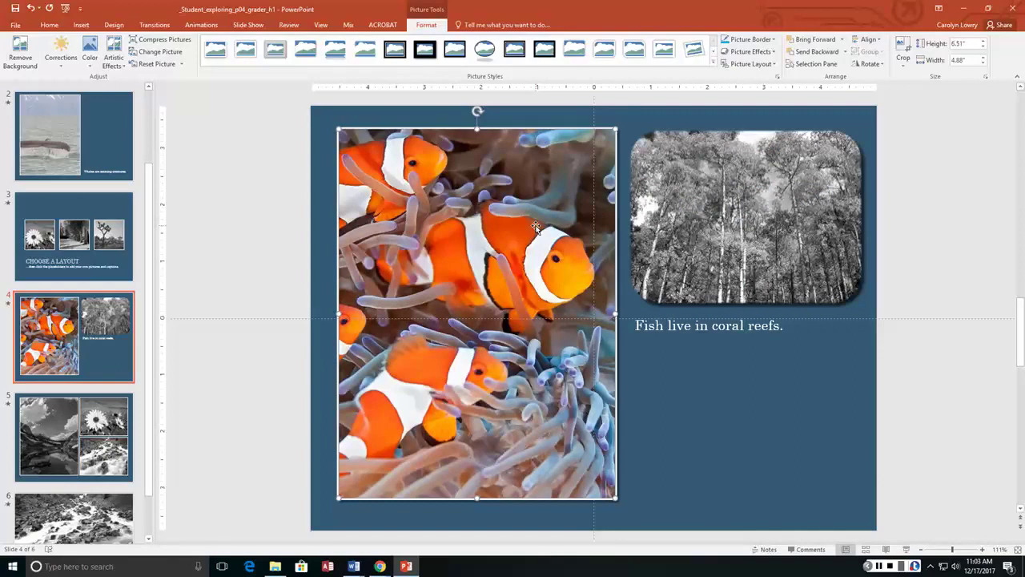
Step: Replace the rounded tree picture on slide 4 with the picture exploring_p04_grader_h1_ocean5
click(745, 221)
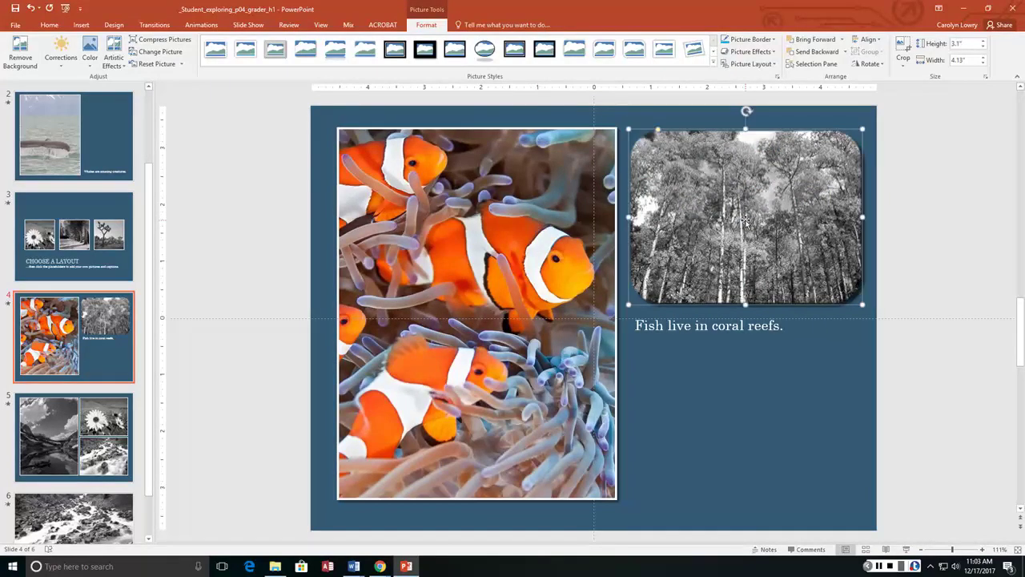
key(Delete)
click(744, 217)
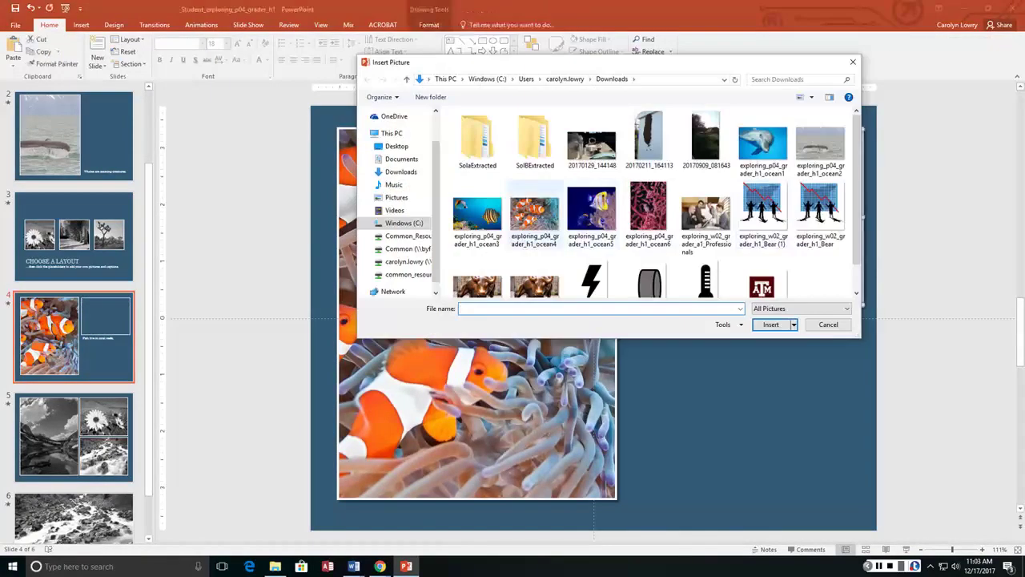
double_click(596, 228)
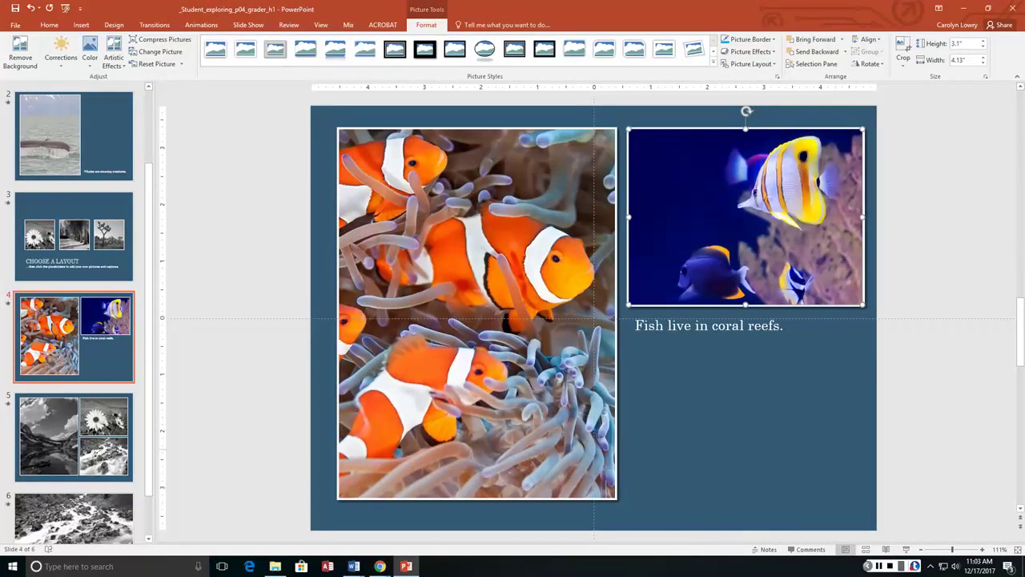
Step: Insert a Portrait with Caption slide after slide 4 and place the picture exploring_p04_grader_h1_ocean6 in it
click(74, 387)
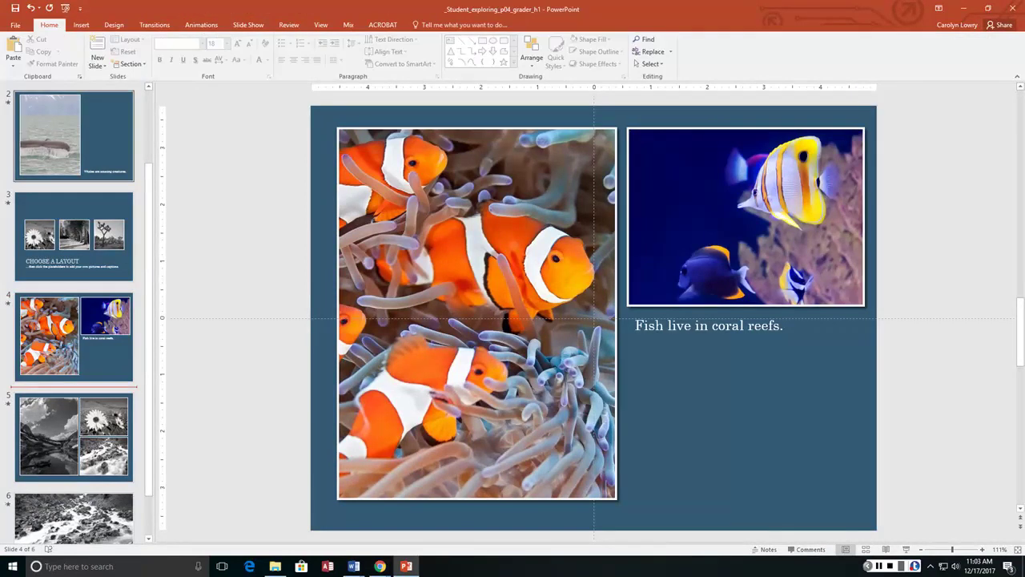
click(97, 64)
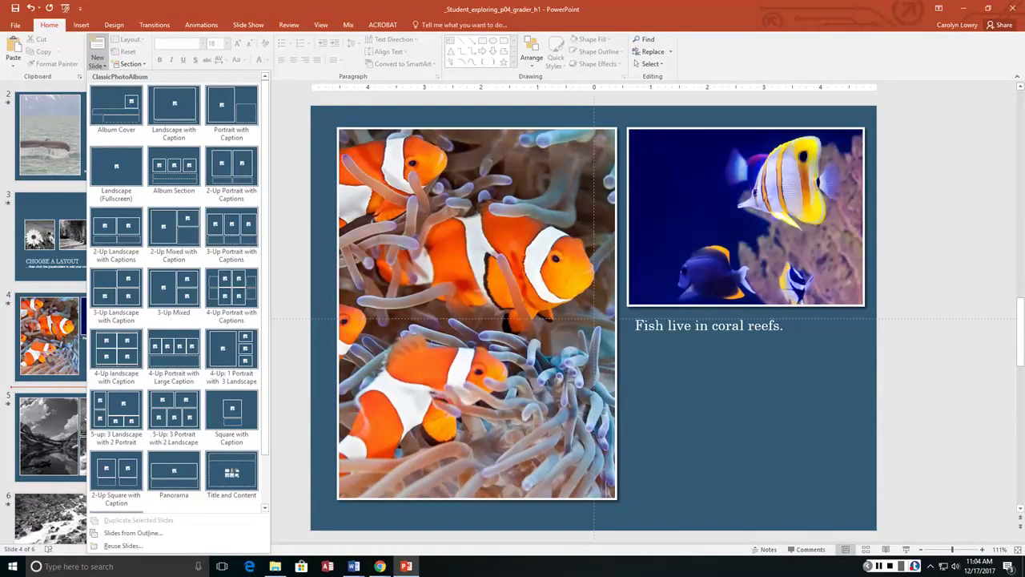
click(232, 106)
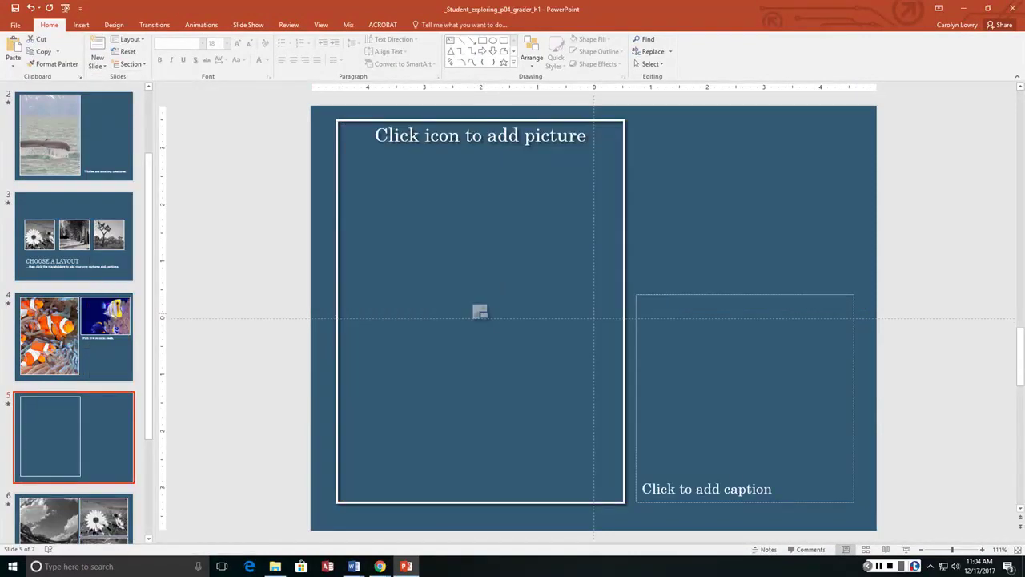
click(479, 312)
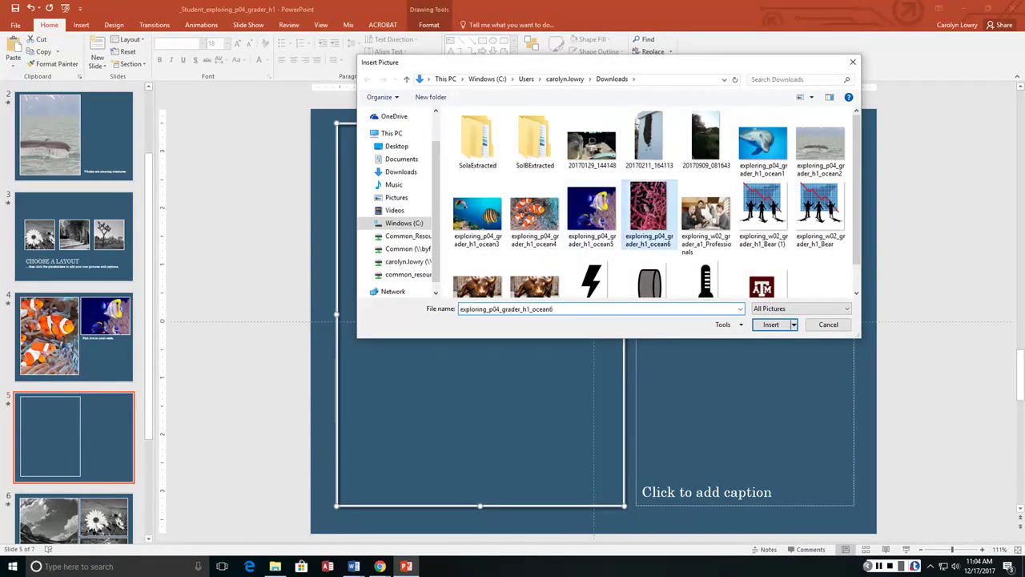
double_click(649, 210)
Step: Enter the caption "A close-up of brightly colored coral." on slide 5
click(722, 486)
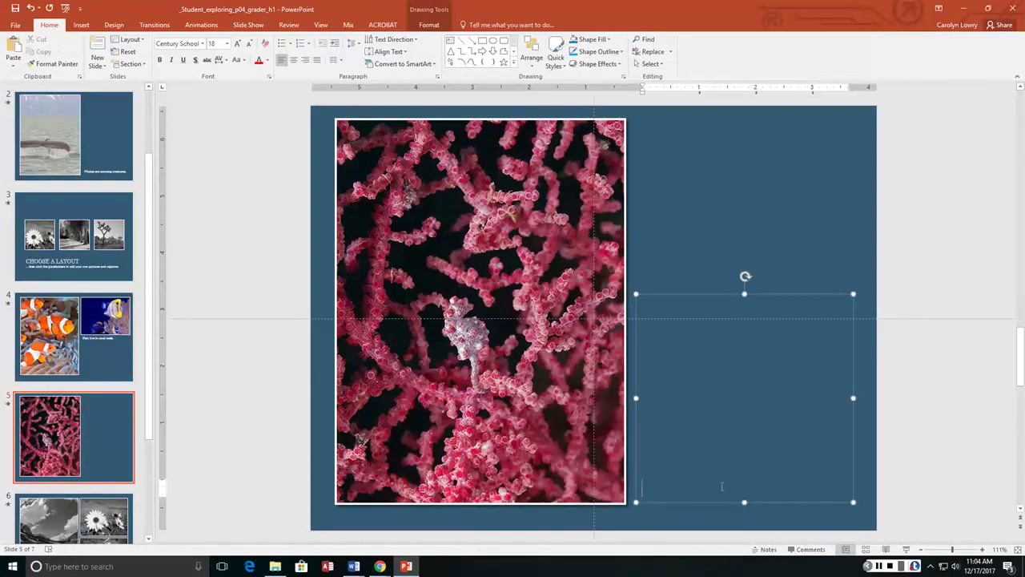
text(A close-up of brightly colo)
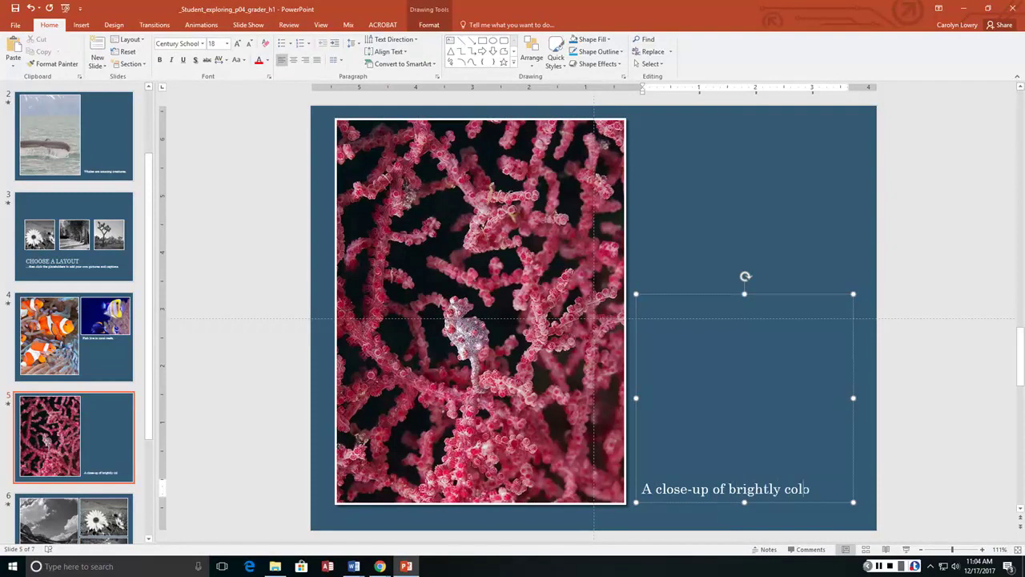
text(red coral)
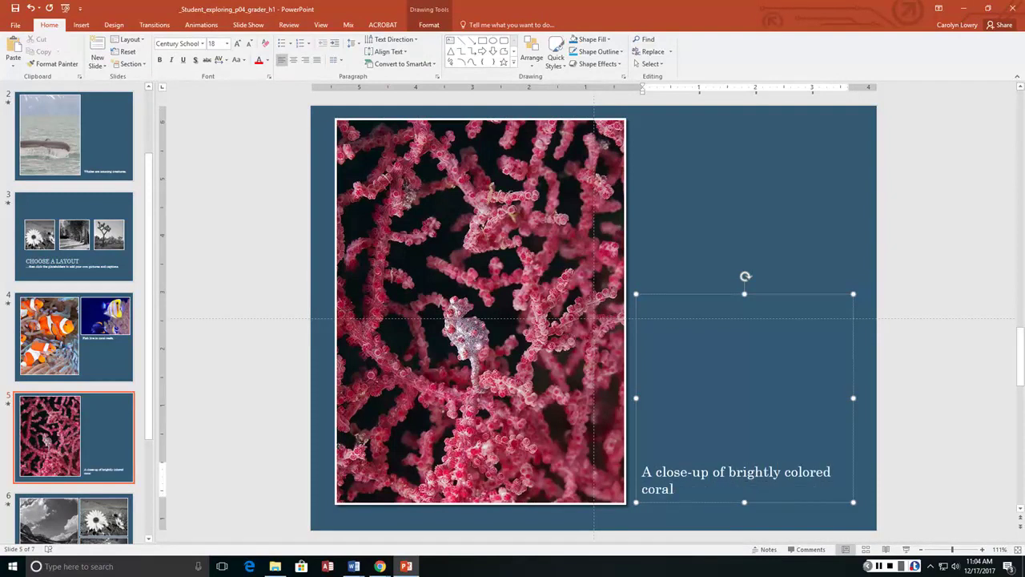
text(.)
Step: Delete the last two slides, the three-picture lake slide and the full-screen river slide
scroll(74, 313, down, 3)
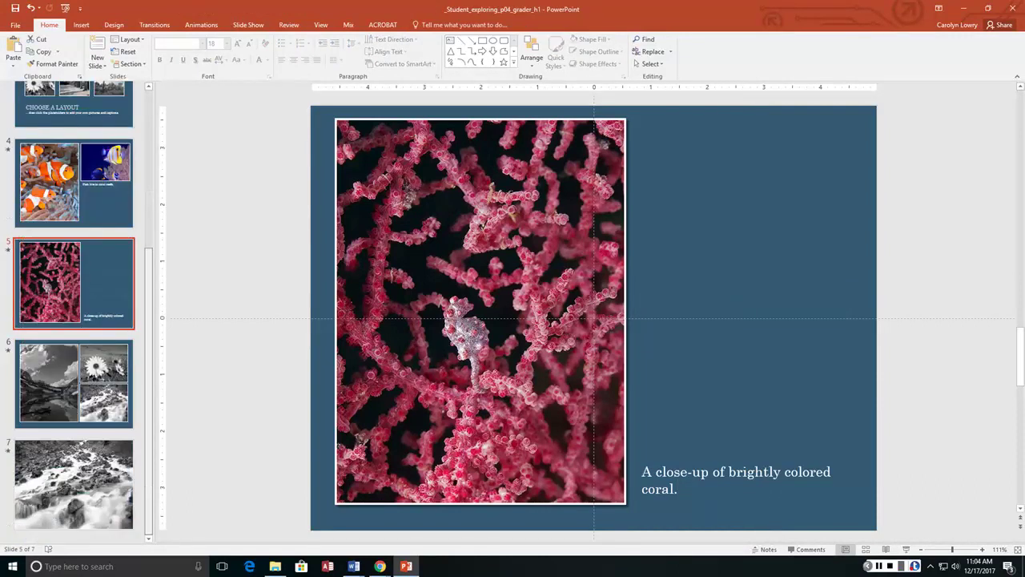
click(74, 383)
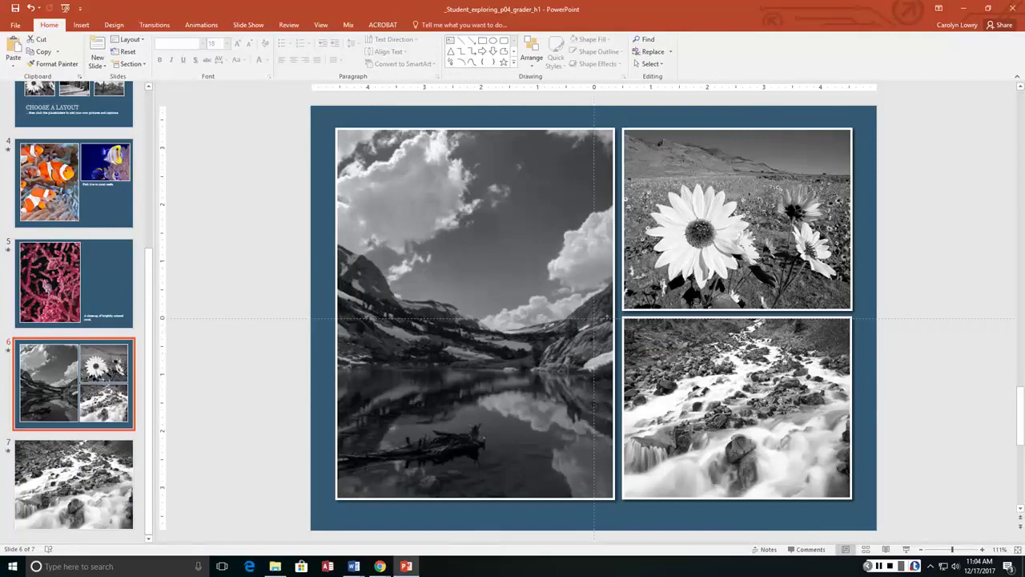
key(Delete)
key(Delete)
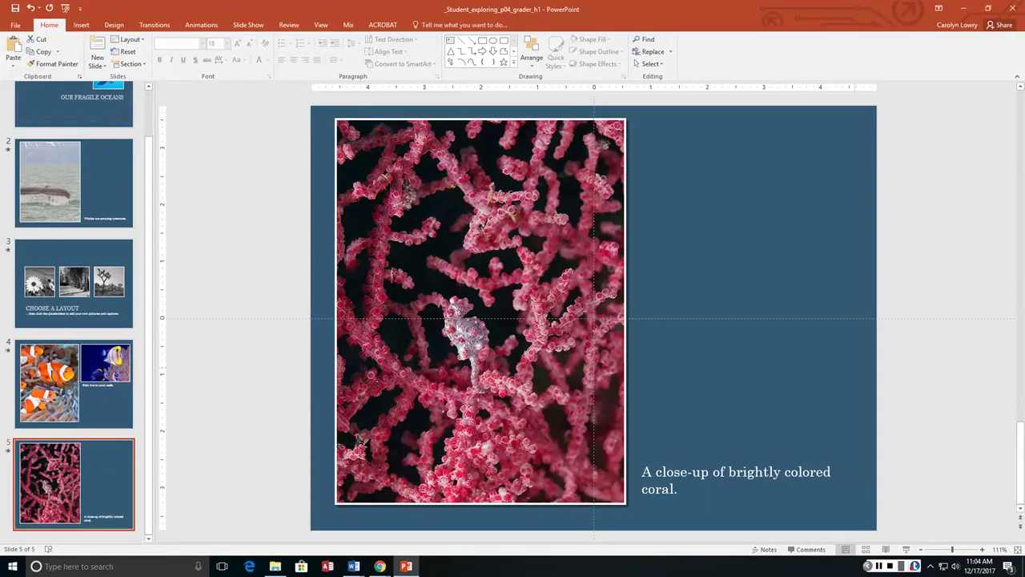
Step: Remove the background from the dolphin picture on slide 1, keeping the automatically marked area
key(Up)
key(Up)
key(Up)
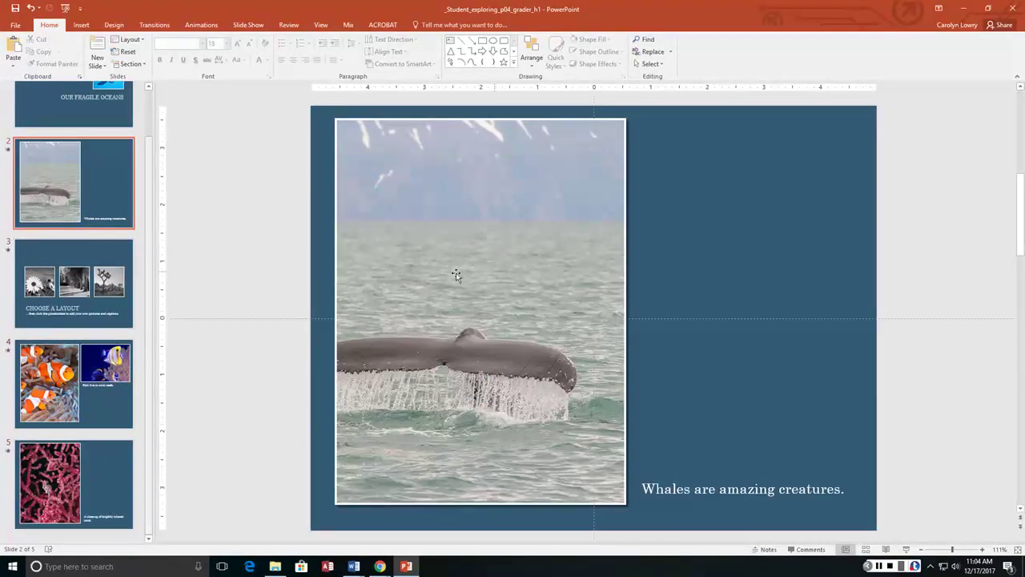
key(Up)
click(779, 266)
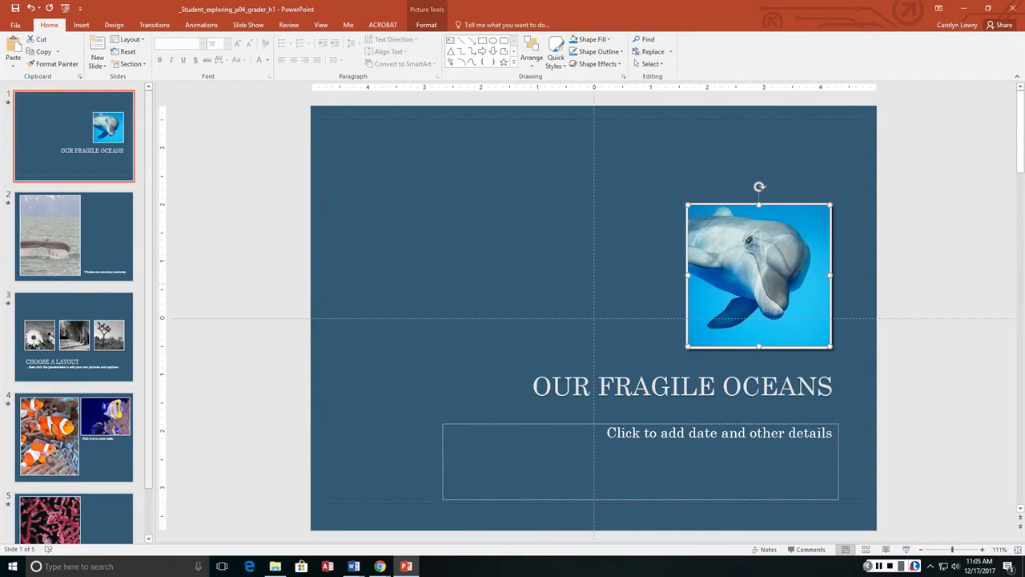
key(alt+Tab)
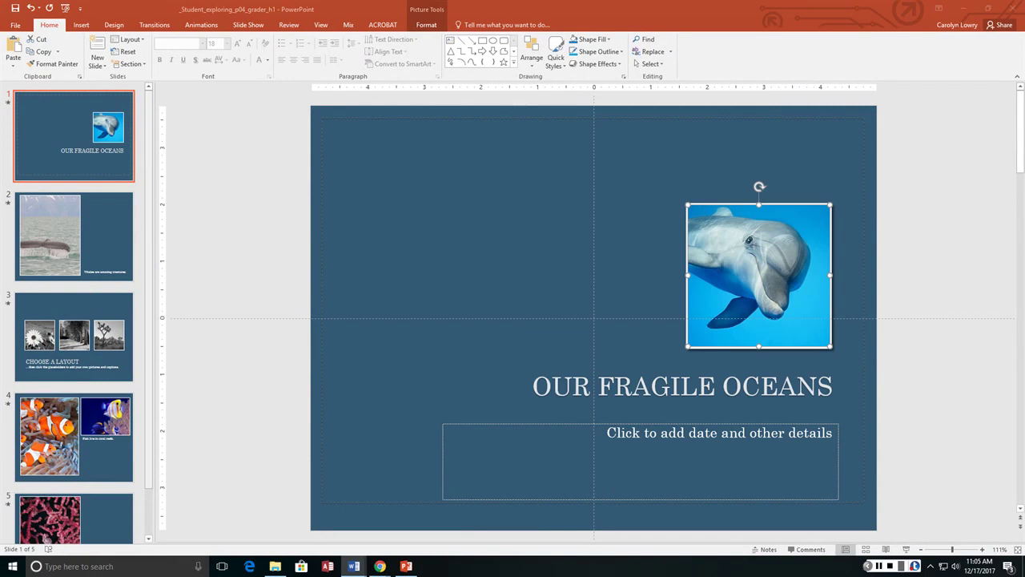
click(426, 25)
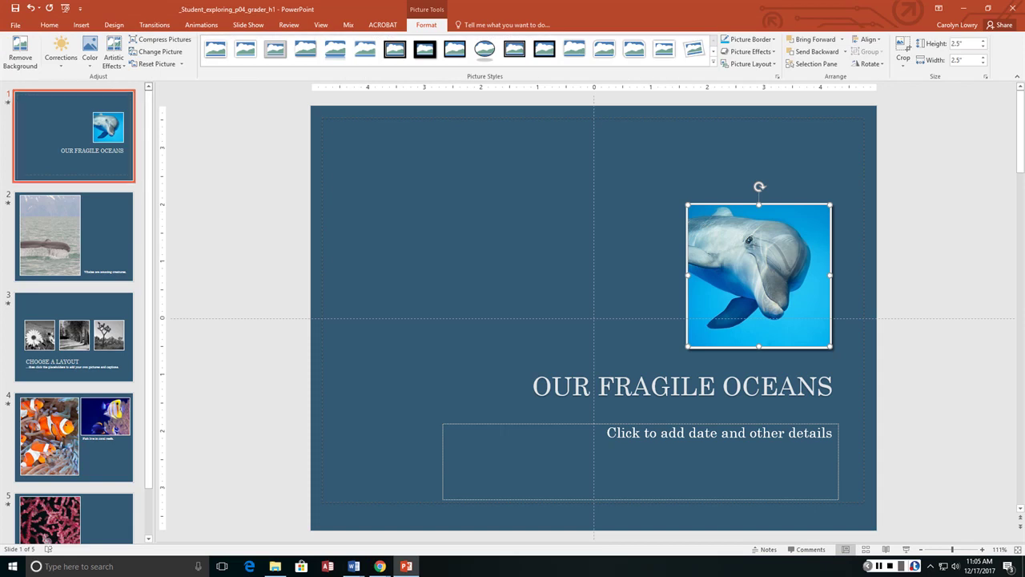
click(20, 50)
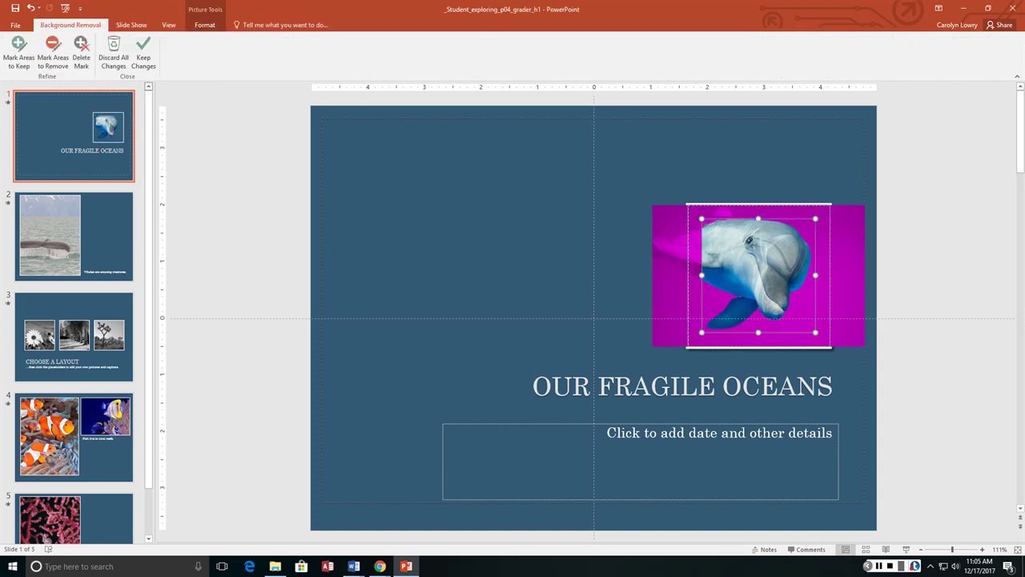
key(Escape)
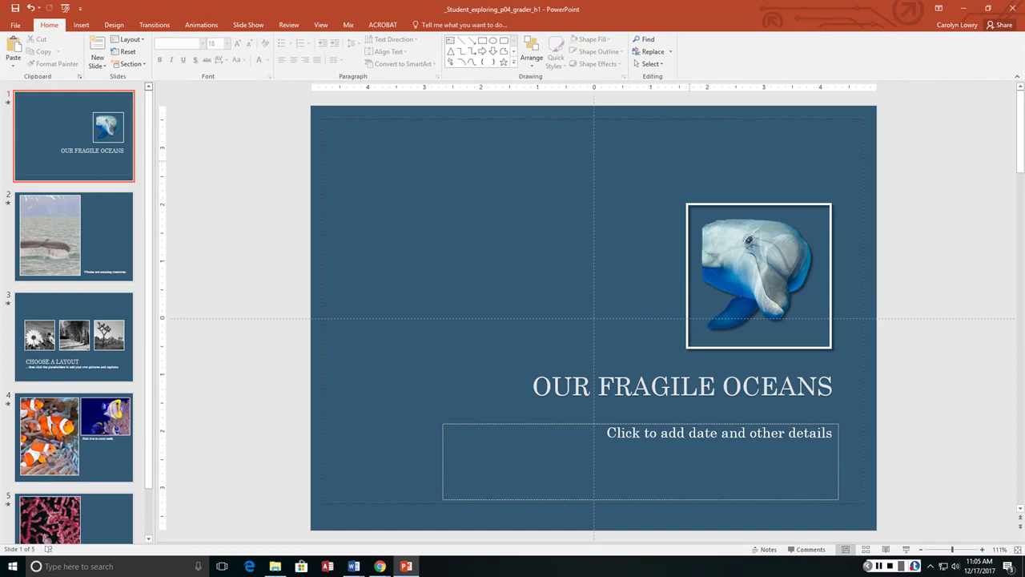
Step: Set the contrast of the dolphin picture on slide 1 to -20% in its picture corrections
click(773, 267)
right_click(772, 267)
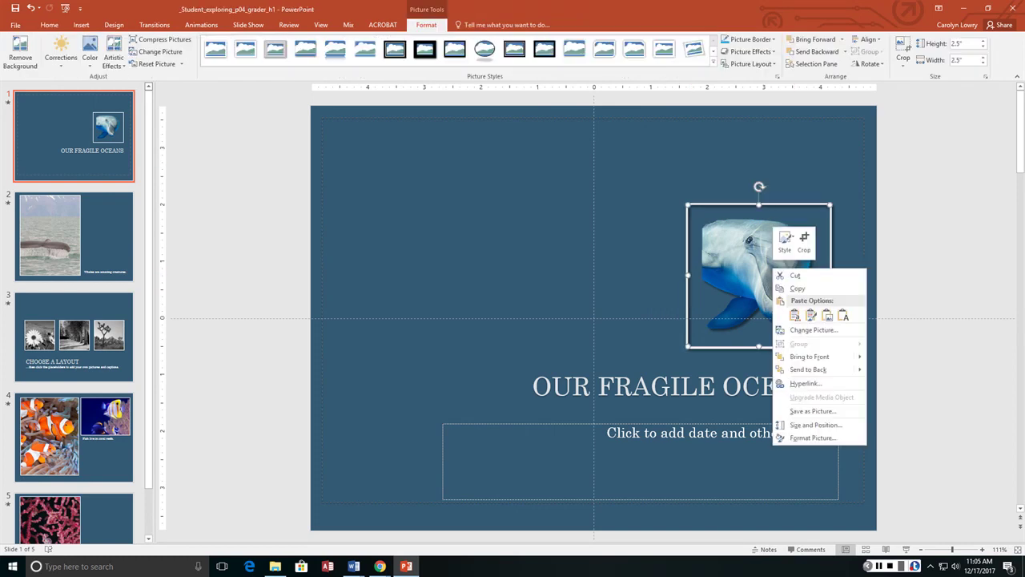
click(801, 437)
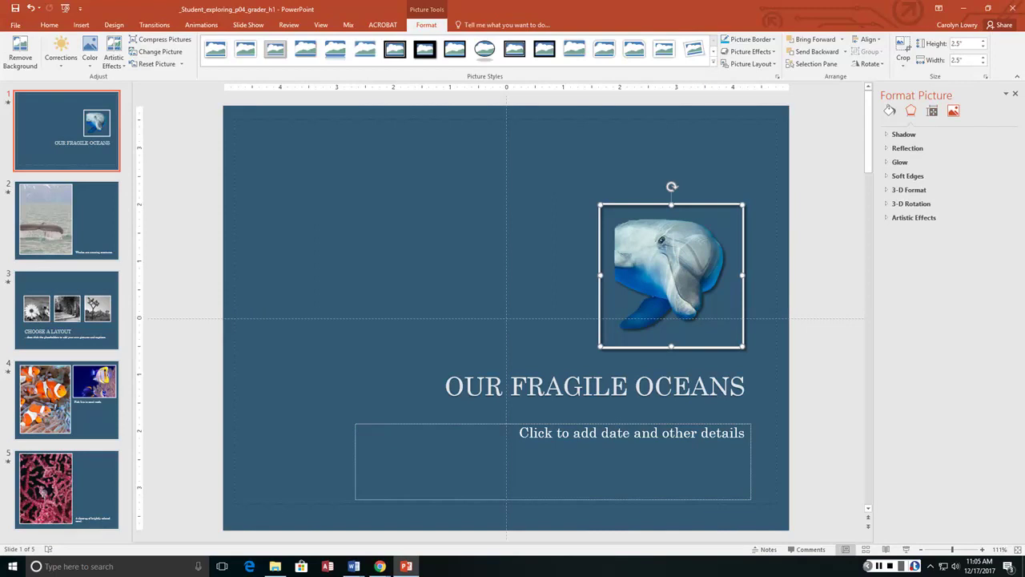
click(953, 110)
click(921, 133)
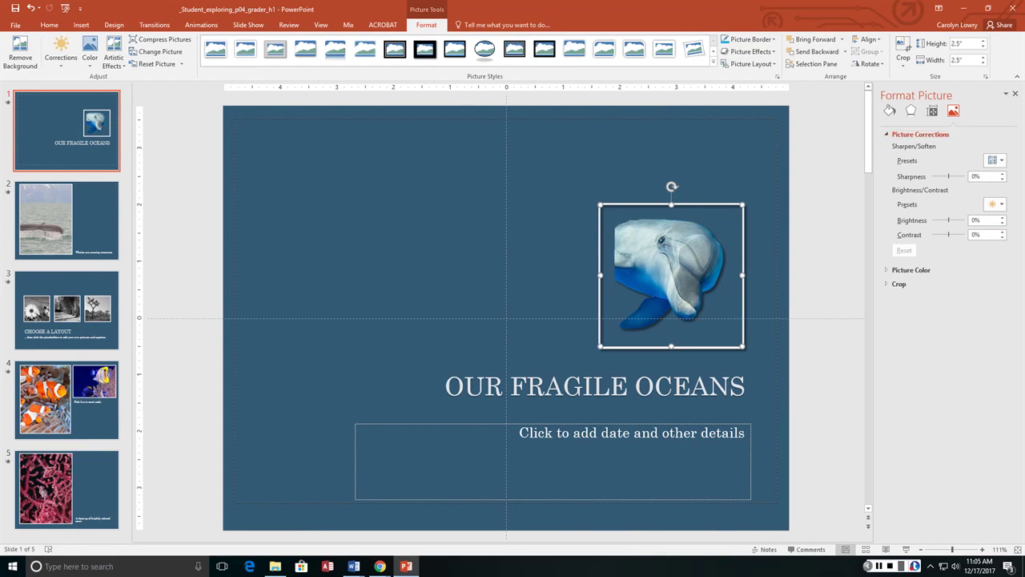
drag(987, 234, 955, 234)
text(4)
text(20)
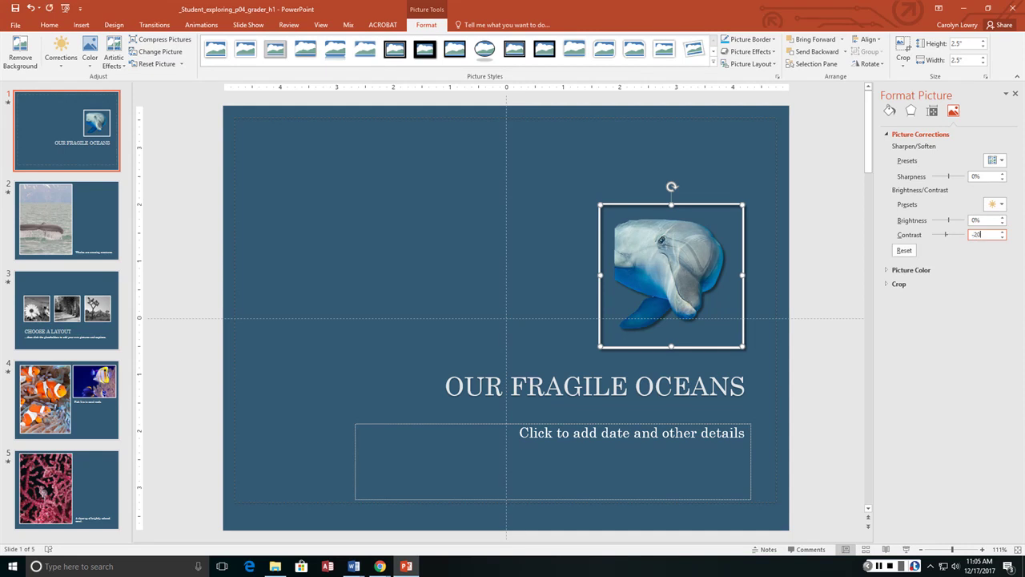
key(Tab)
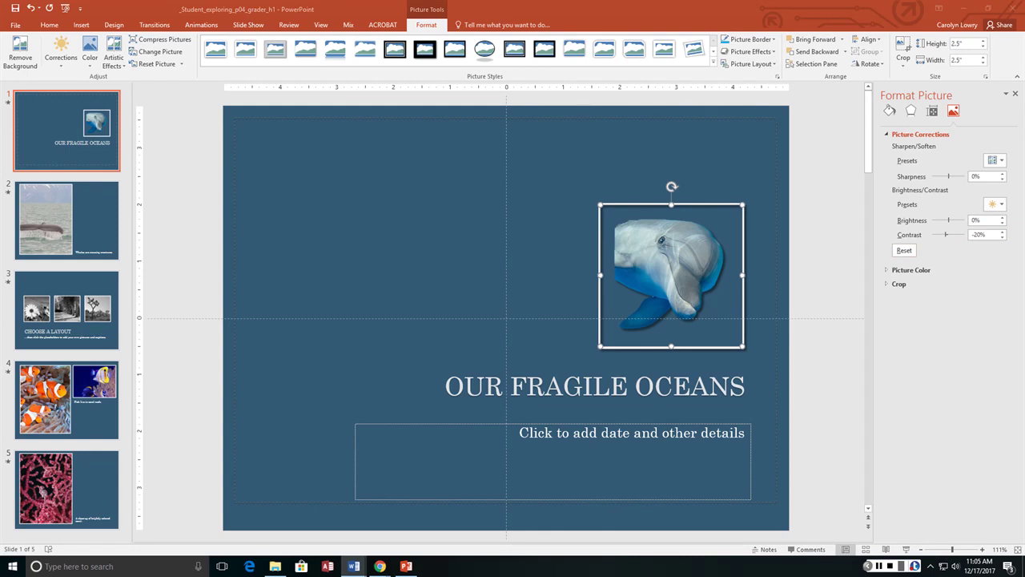
Step: Change the case of the whole "Fish live in coral reefs." caption on slide 4 to UPPERCASE
click(80, 425)
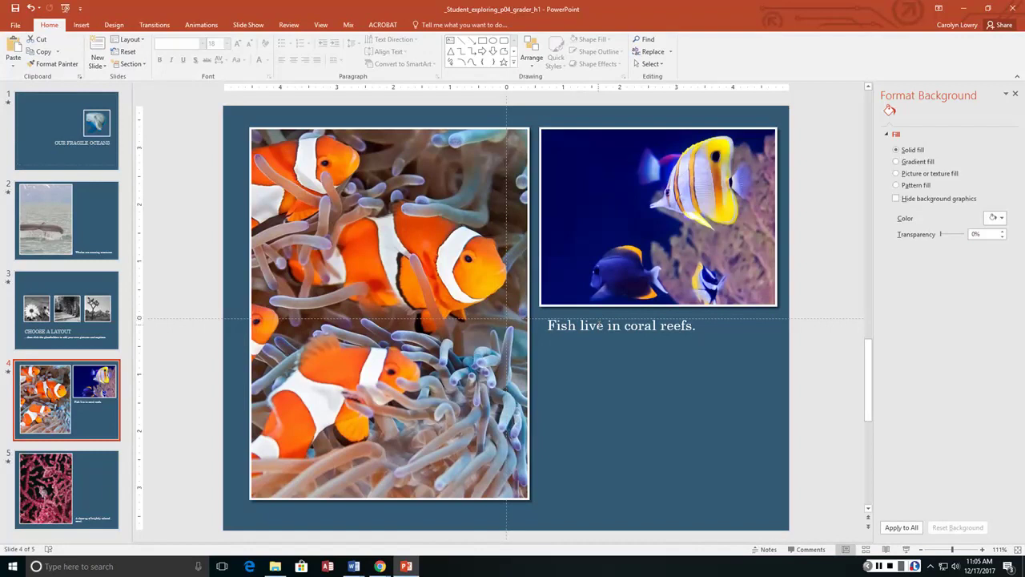
click(599, 324)
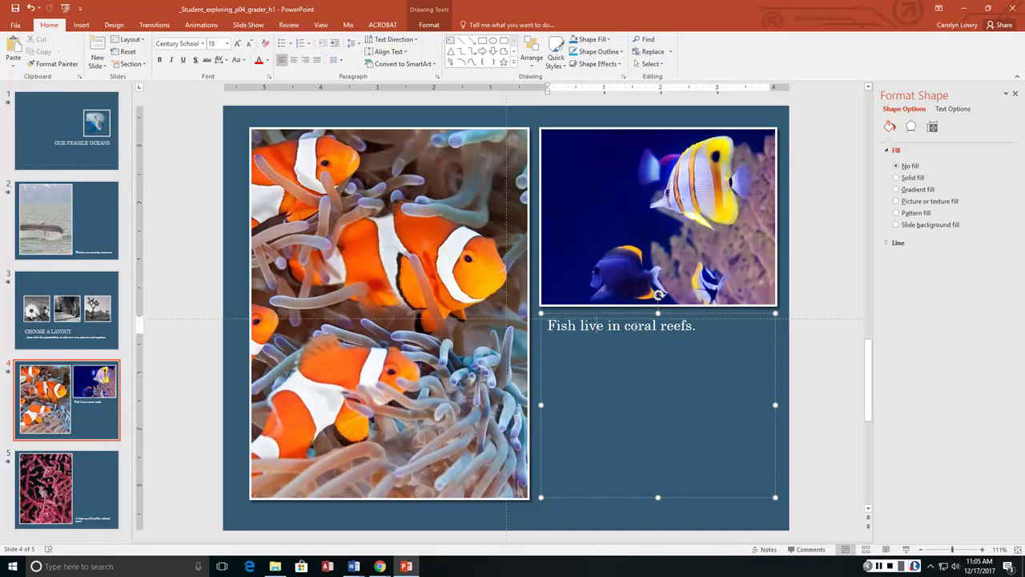
triple_click(627, 326)
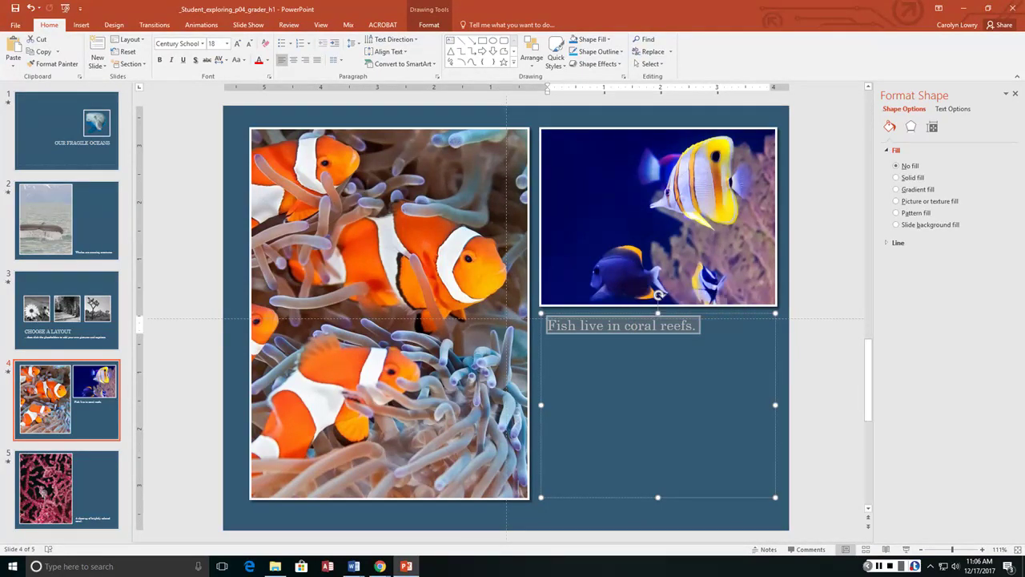
click(238, 60)
click(265, 100)
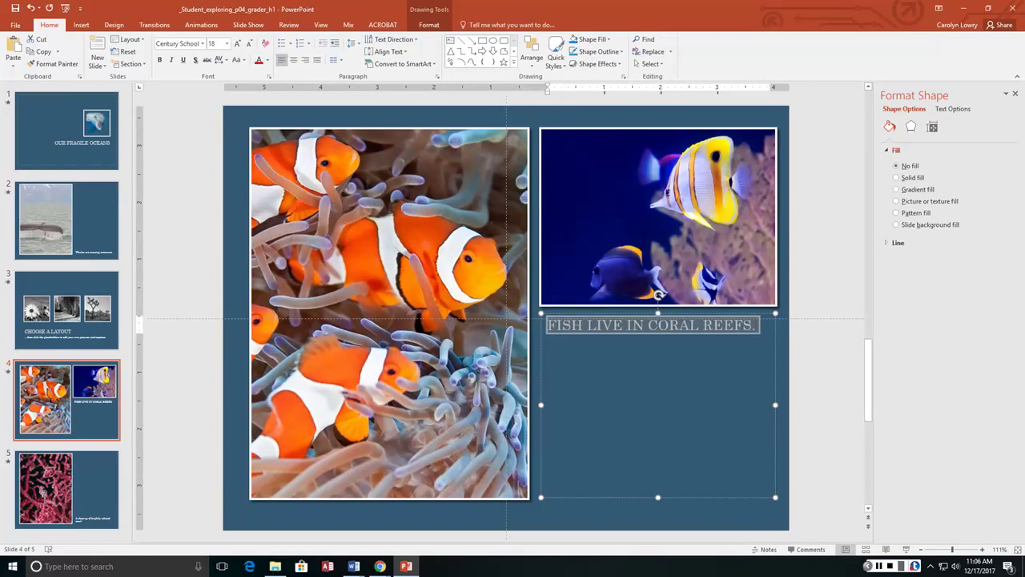
Step: Change the case of the whole "Whales are amazing creatures." caption on slide 2 to UPPERCASE
click(67, 220)
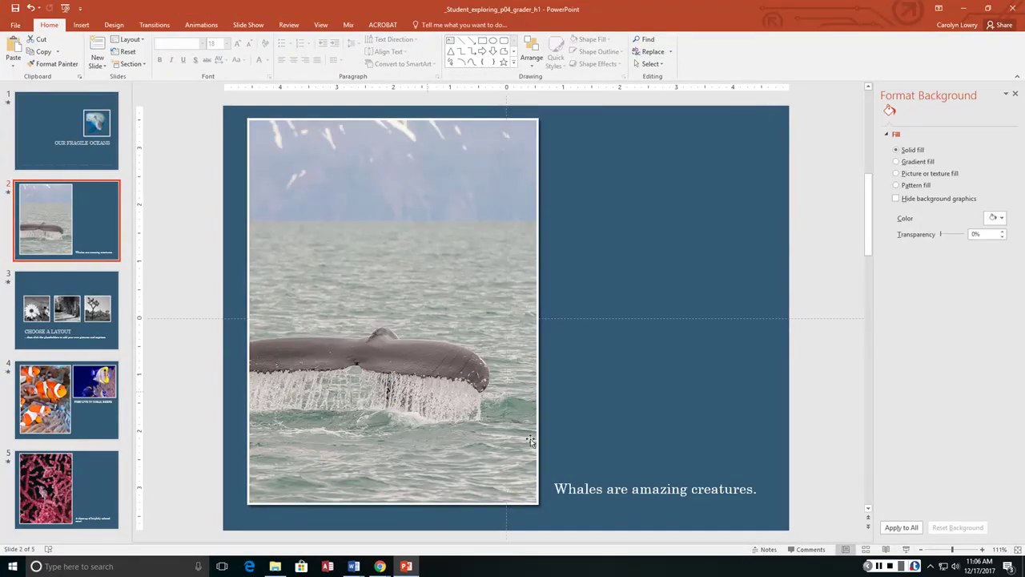
click(632, 488)
triple_click(632, 489)
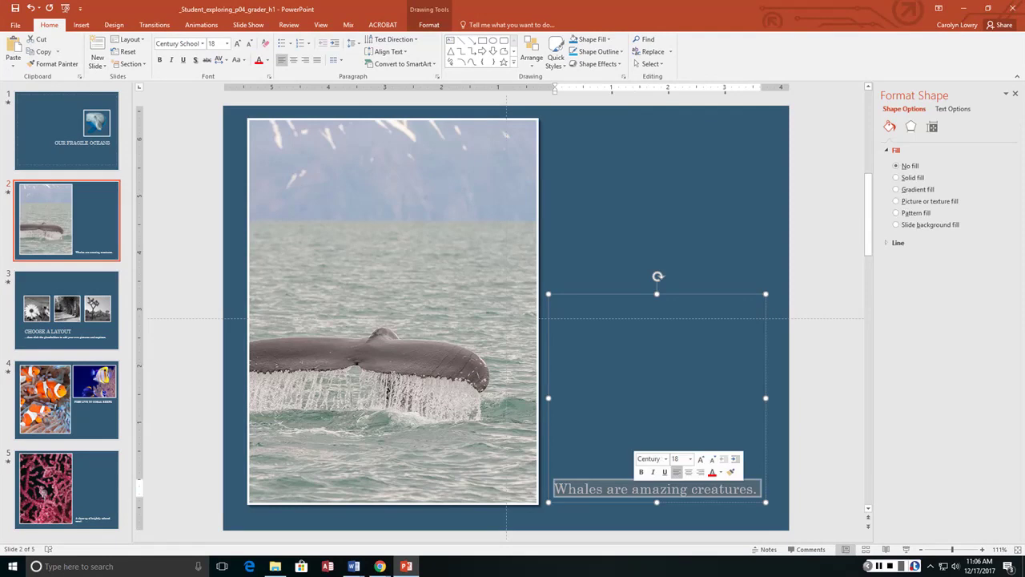
click(237, 60)
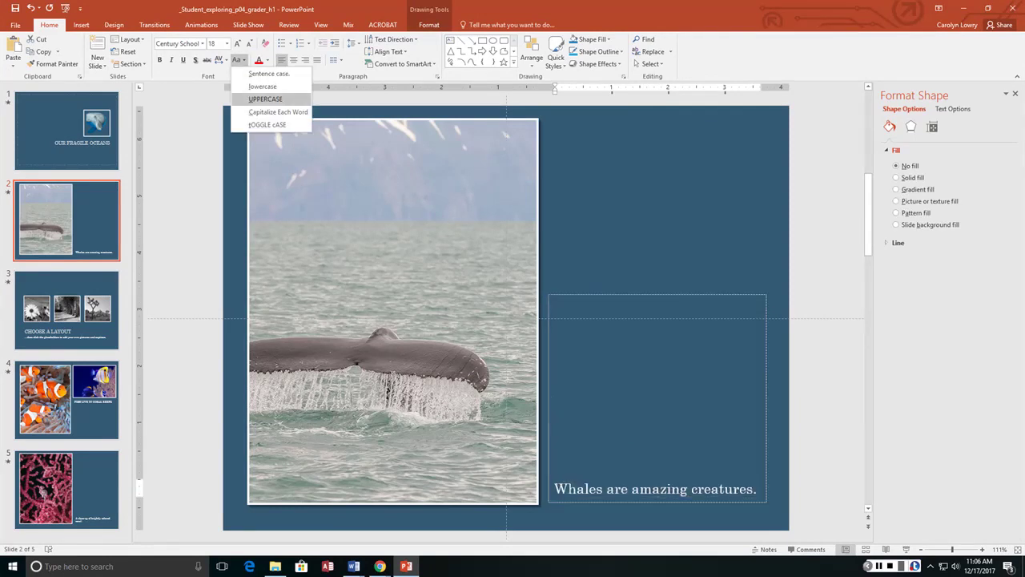
click(265, 98)
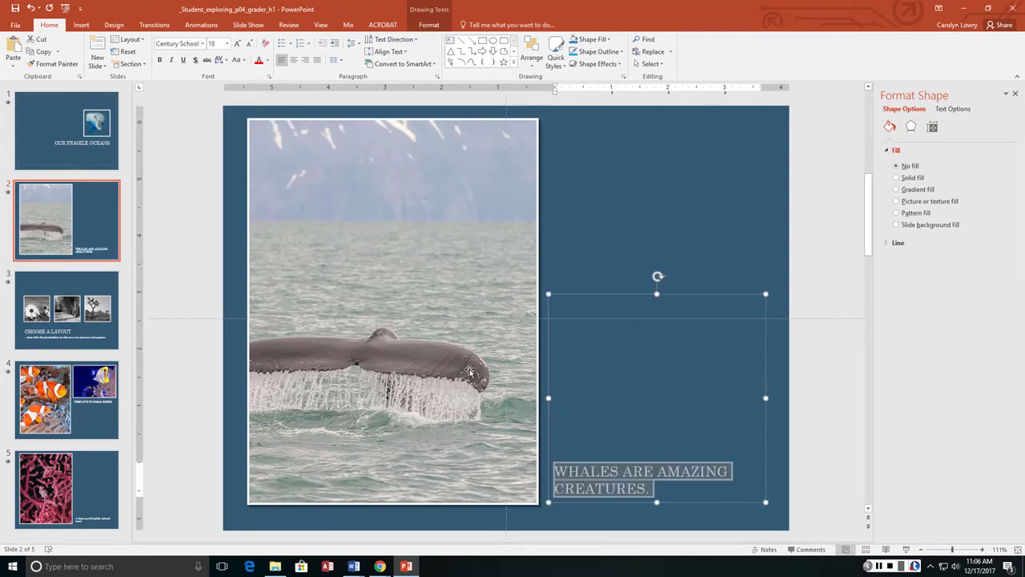
Step: Add a new Panorama layout slide directly after slide 2 and fill its picture placeholder with exploring_p04_grader_h1_ocean3 from Downloads
click(67, 310)
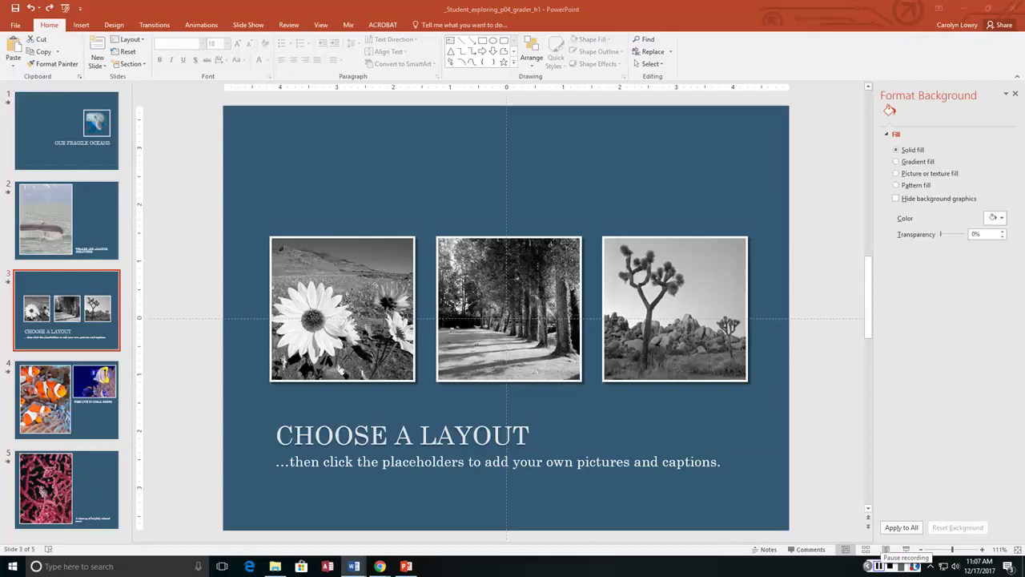
click(879, 565)
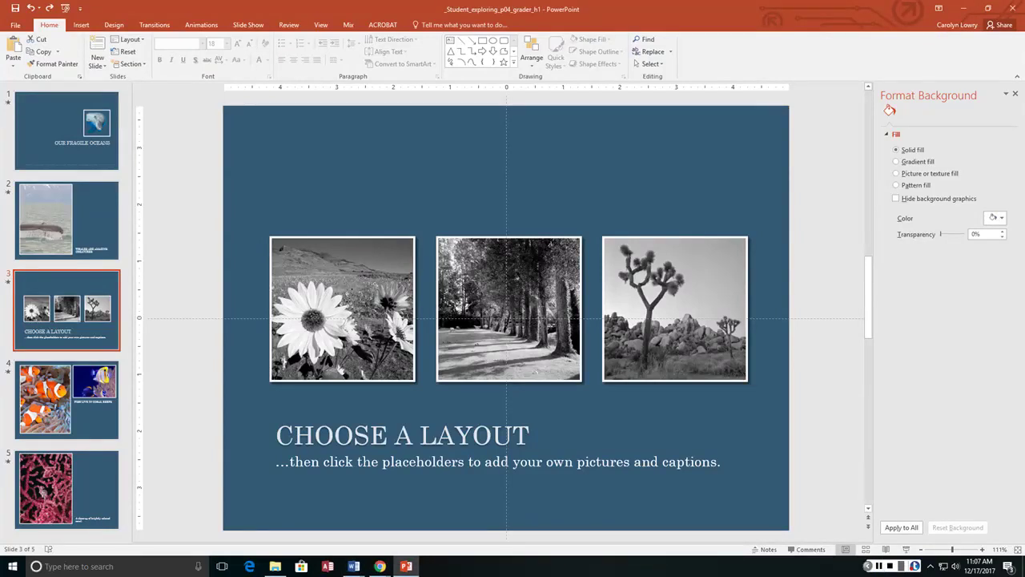
click(67, 264)
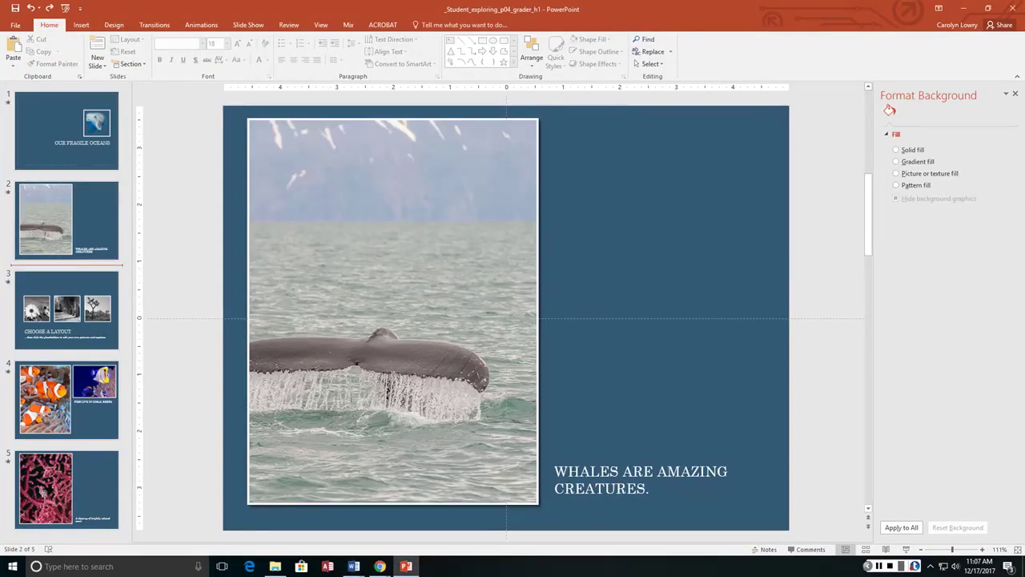
click(81, 25)
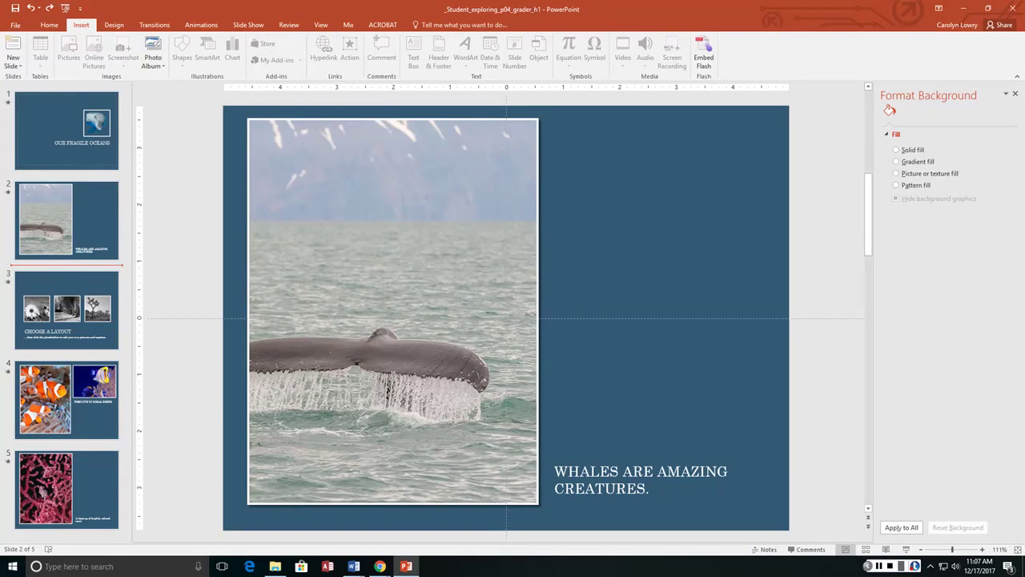
click(12, 63)
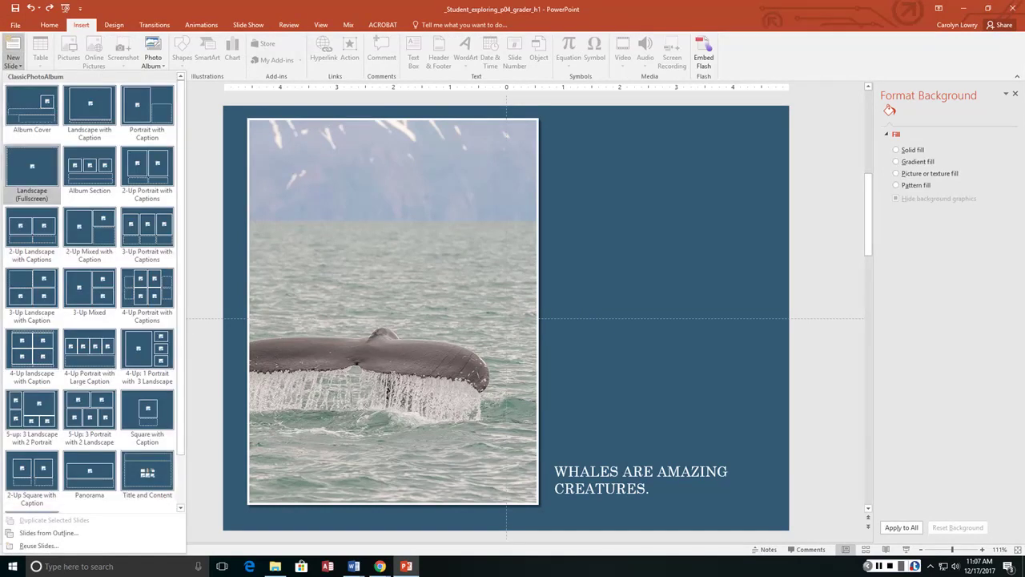
click(90, 476)
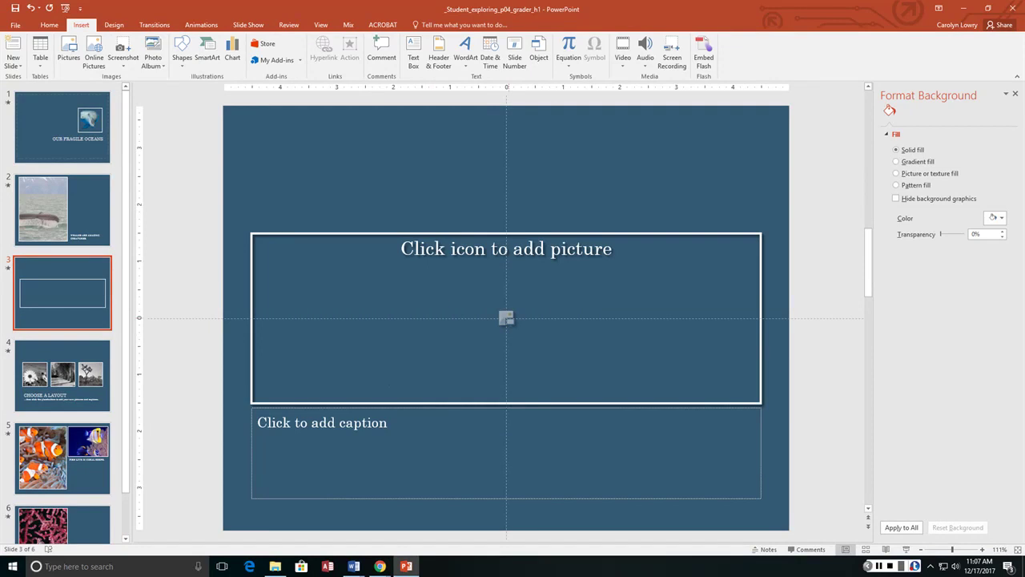
click(506, 318)
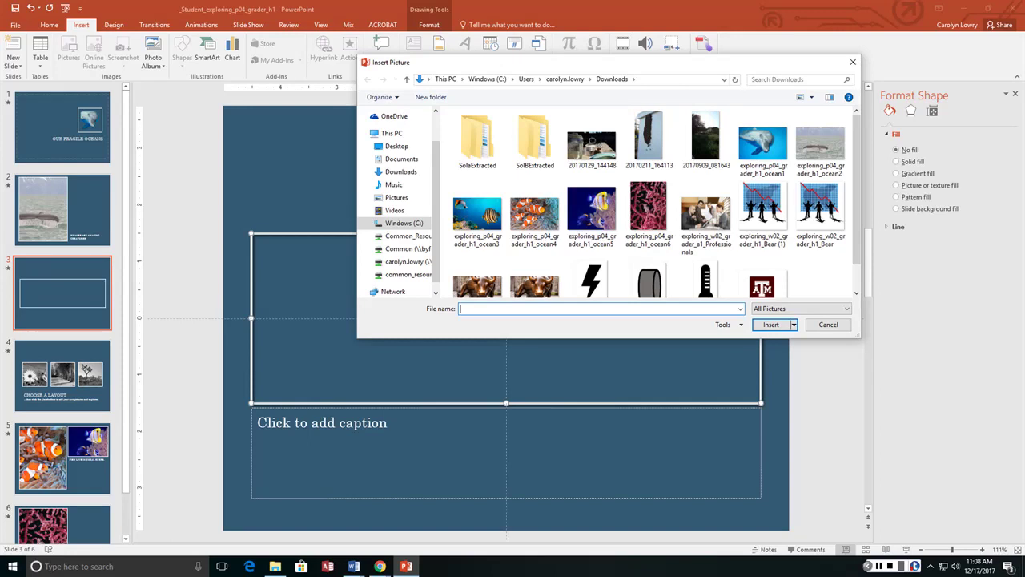
double_click(477, 215)
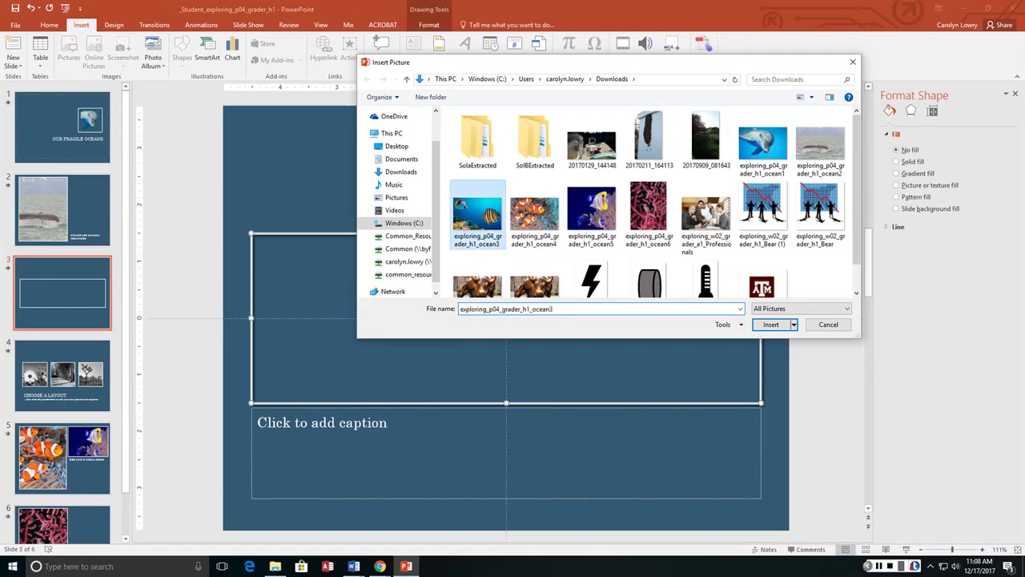
Step: Enter the caption "Colorful fish swim together." below the panorama picture on slide 3
click(343, 431)
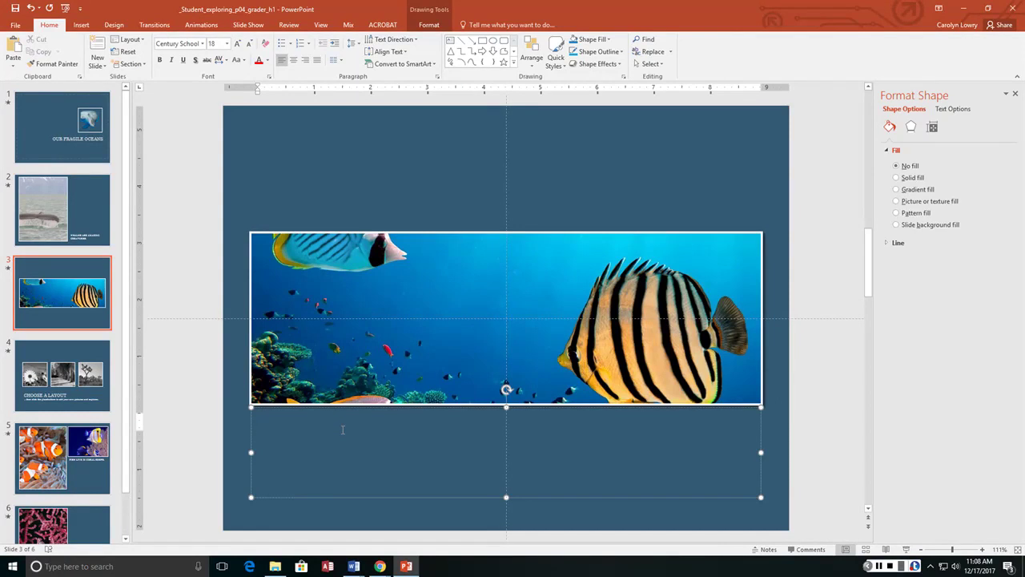
text(Colorful fish swimm tog)
key(BackSpace)
key(BackSpace)
key(BackSpace)
key(BackSpace)
key(BackSpace)
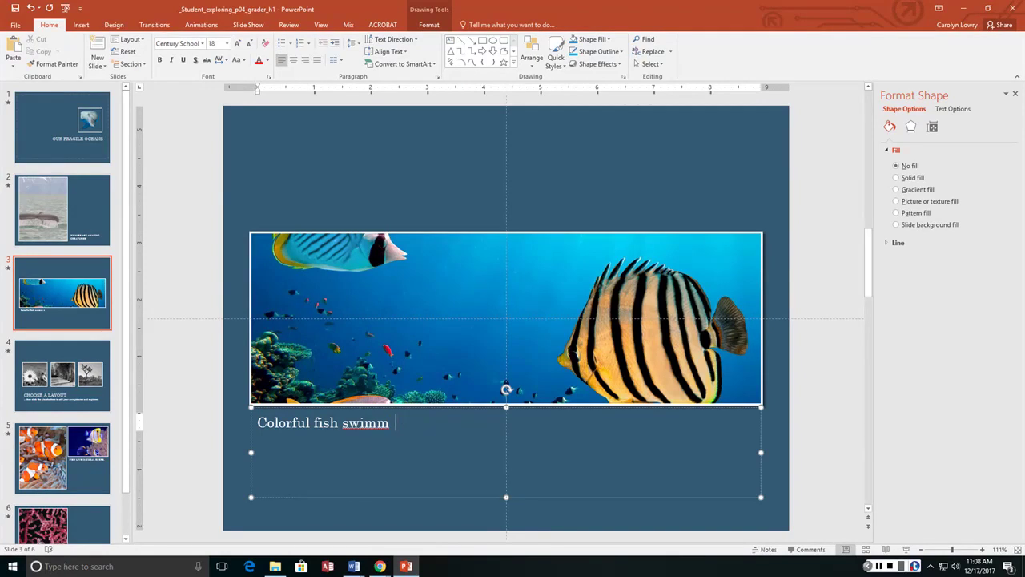
text(together.)
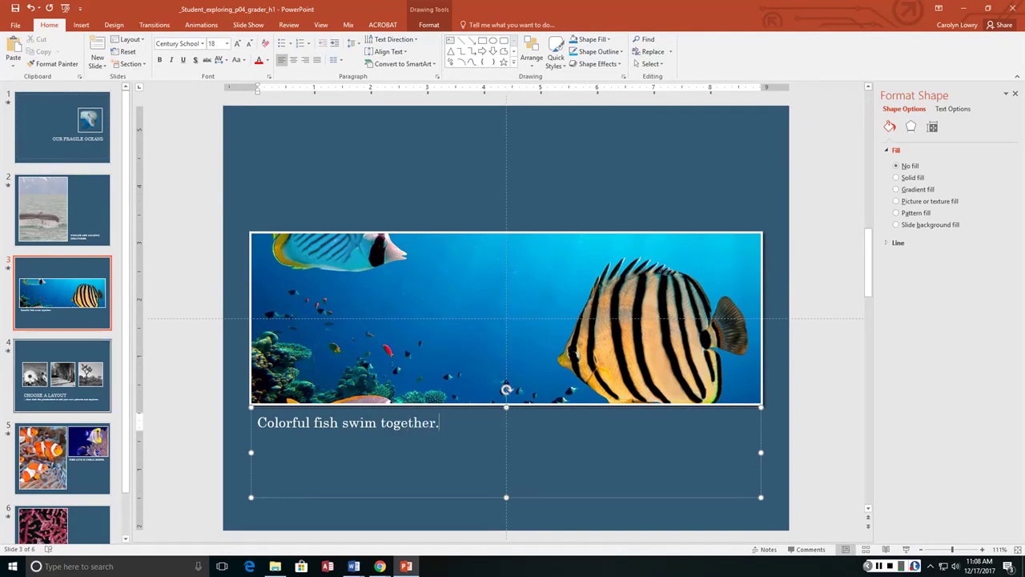
Step: Delete the "Choose a Layout" slide with the three black-and-white pictures
click(62, 375)
key(Delete)
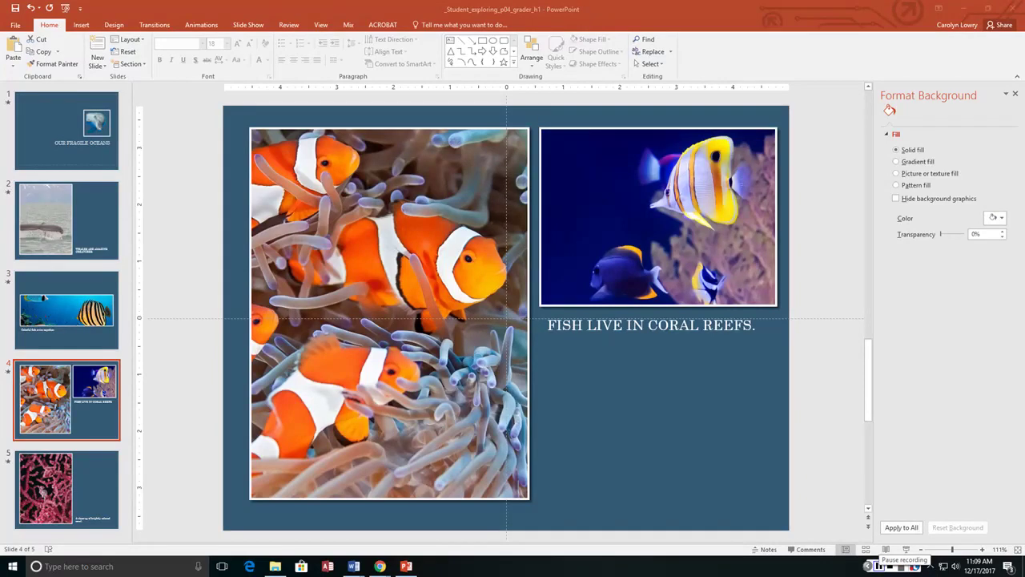
click(879, 564)
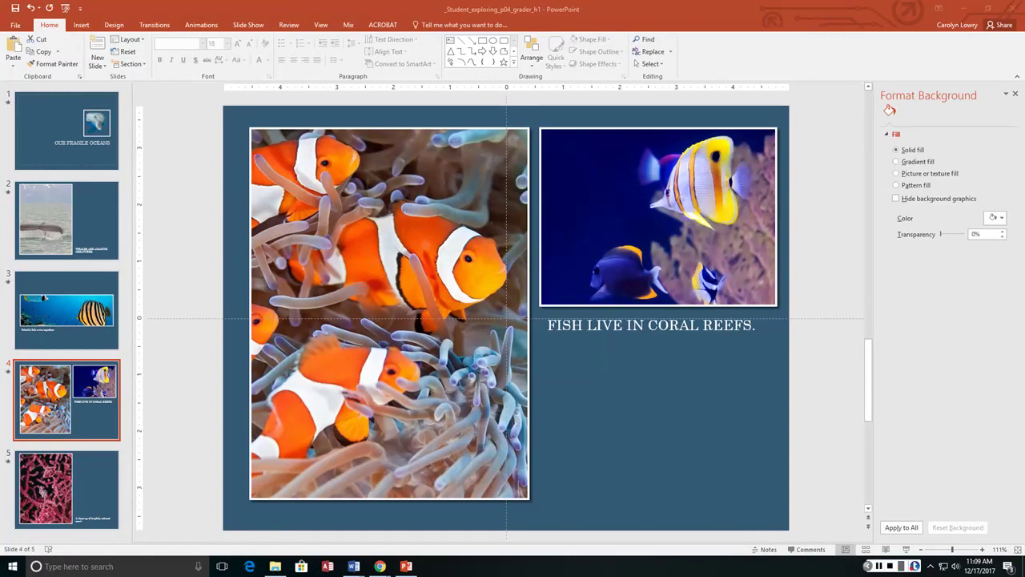
Step: Change the case of the whole "Colorful fish swim together." caption on slide 3 to UPPERCASE
click(66, 310)
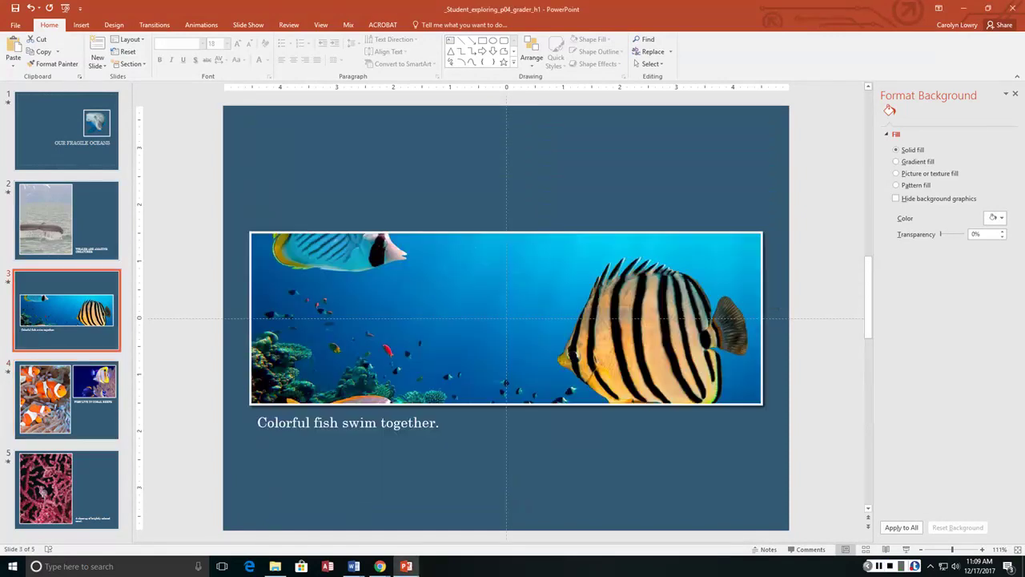
click(316, 425)
triple_click(316, 425)
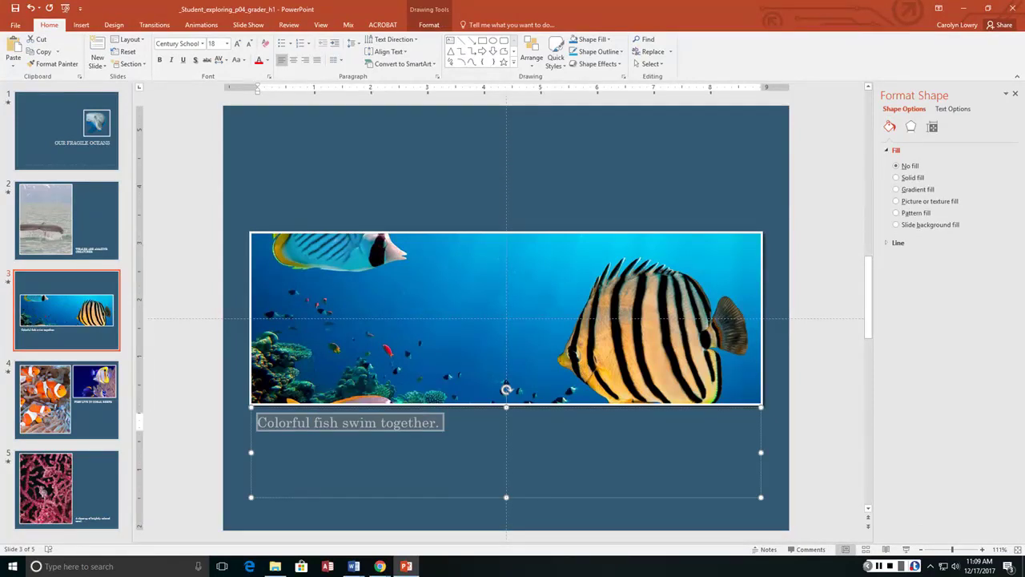
click(238, 60)
click(256, 99)
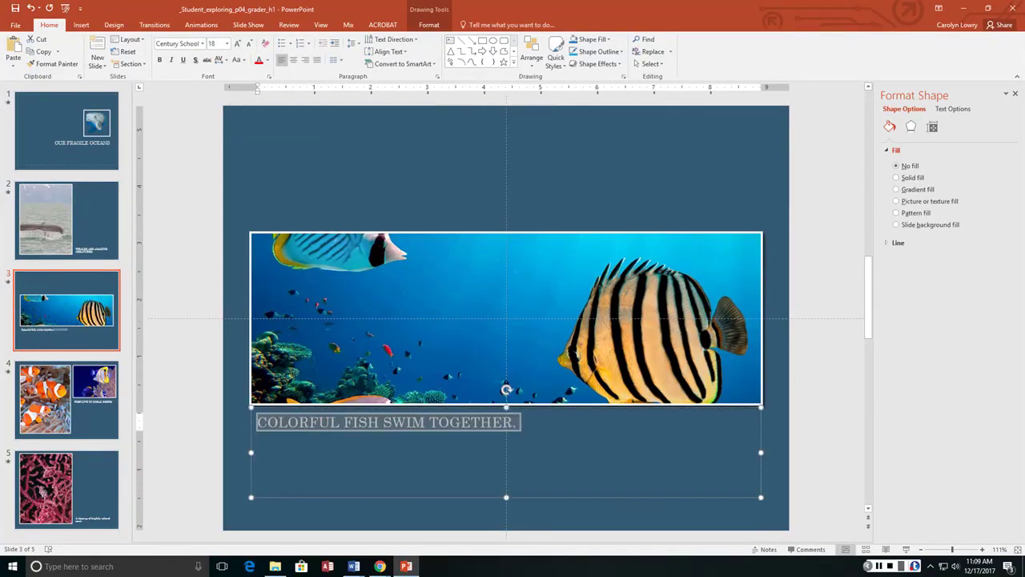
Step: Change the whole "A close-up of brightly colored coral." caption on slide 5 to UPPERCASE and right-align it
click(67, 488)
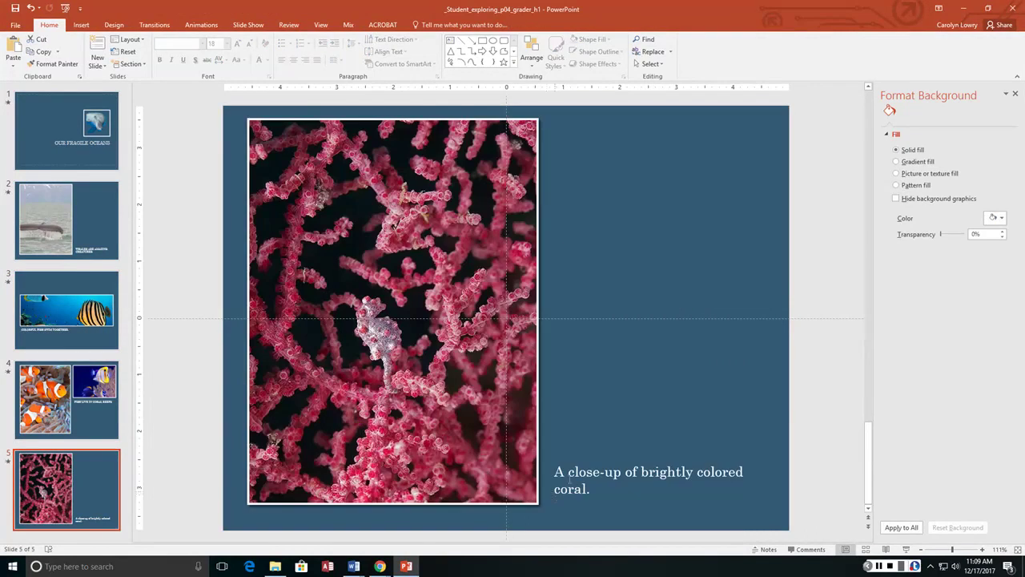
click(649, 472)
drag(554, 472, 592, 490)
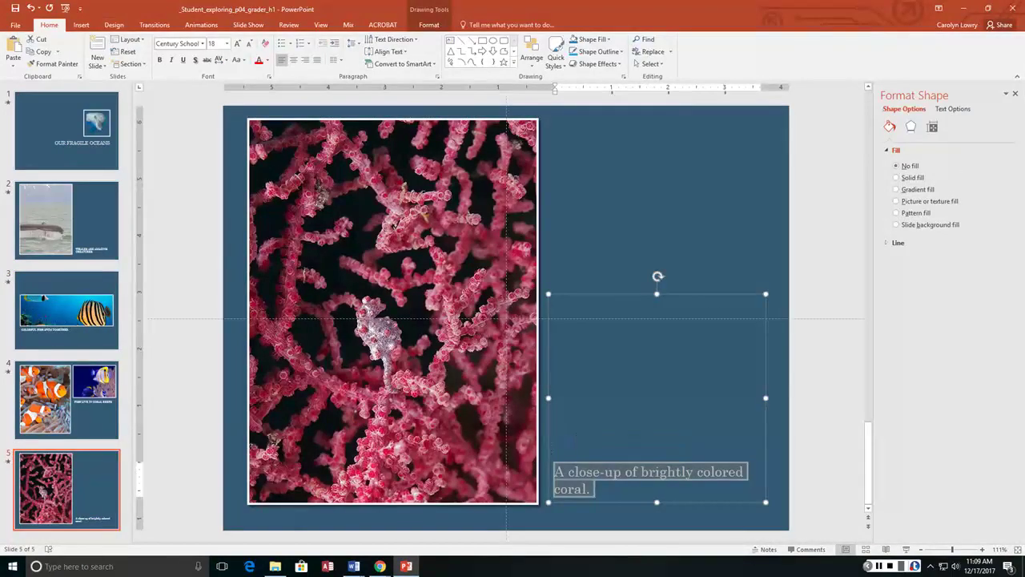
click(239, 60)
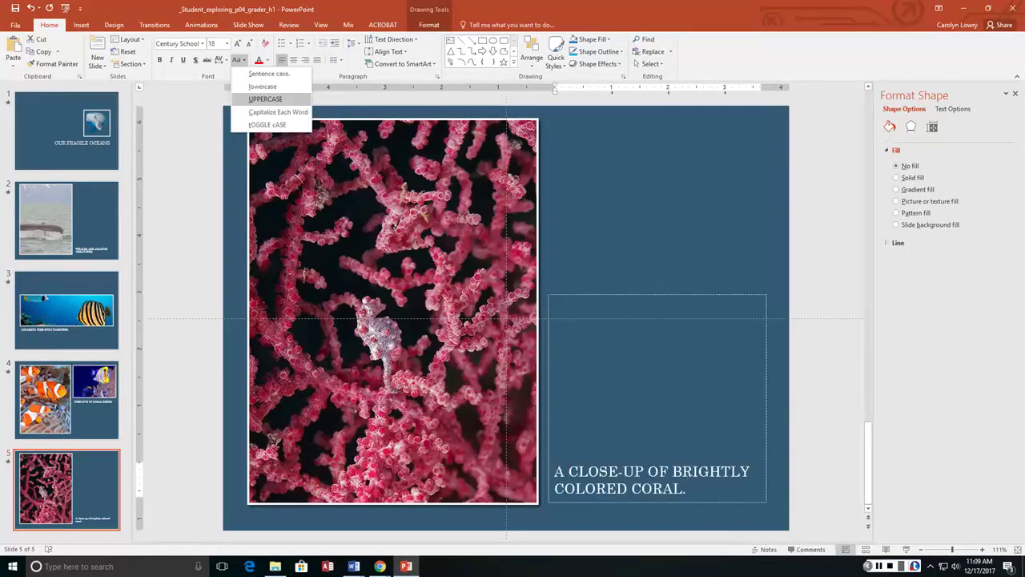
click(265, 98)
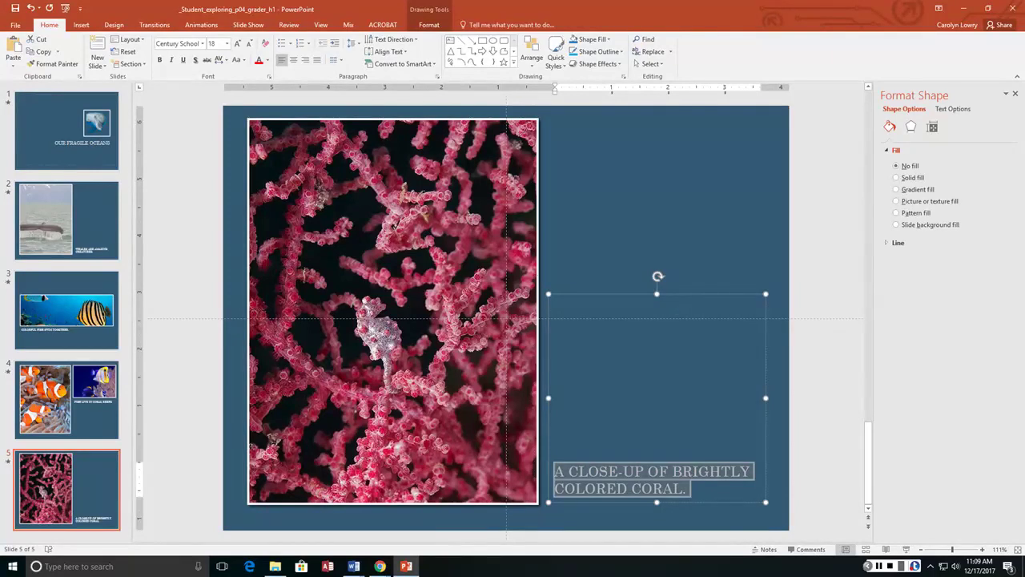
click(305, 60)
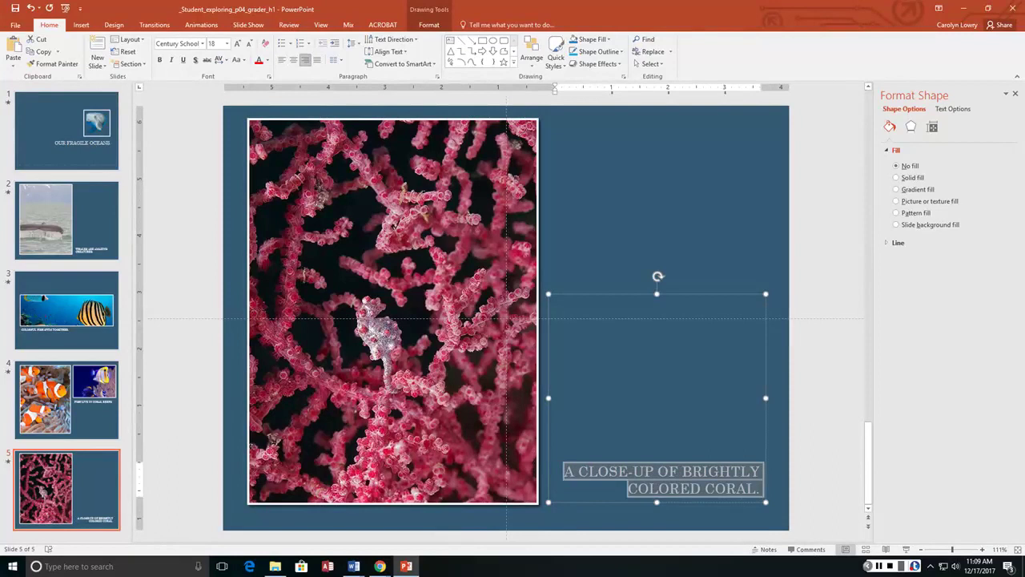
Step: Right-align the whale caption on slide 2
click(66, 221)
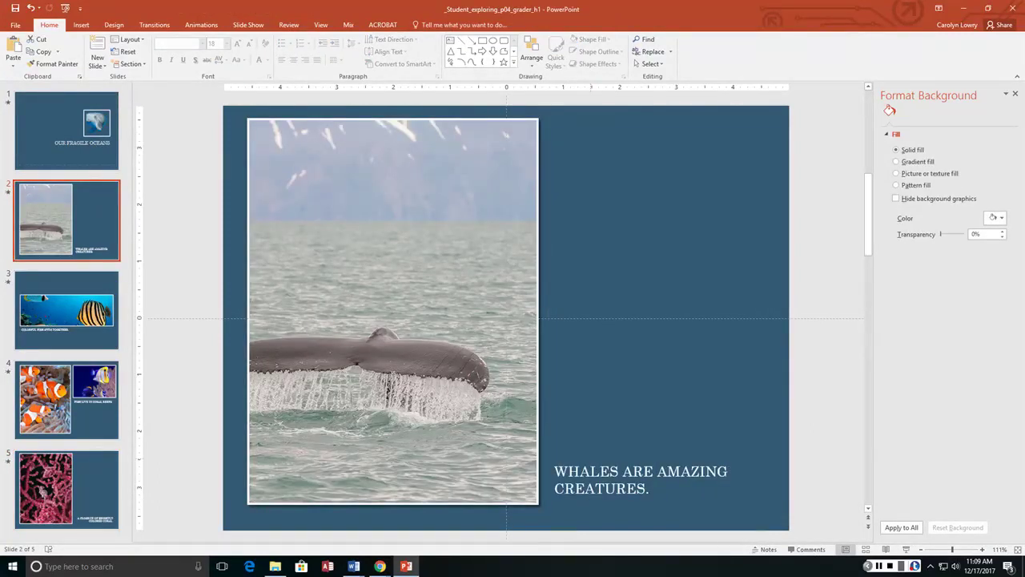
click(564, 461)
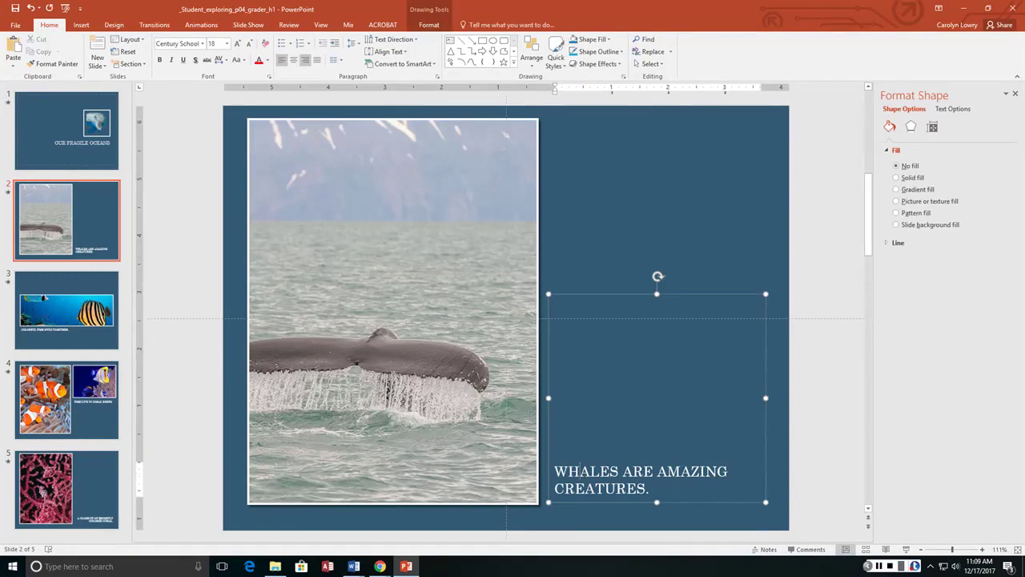
click(305, 60)
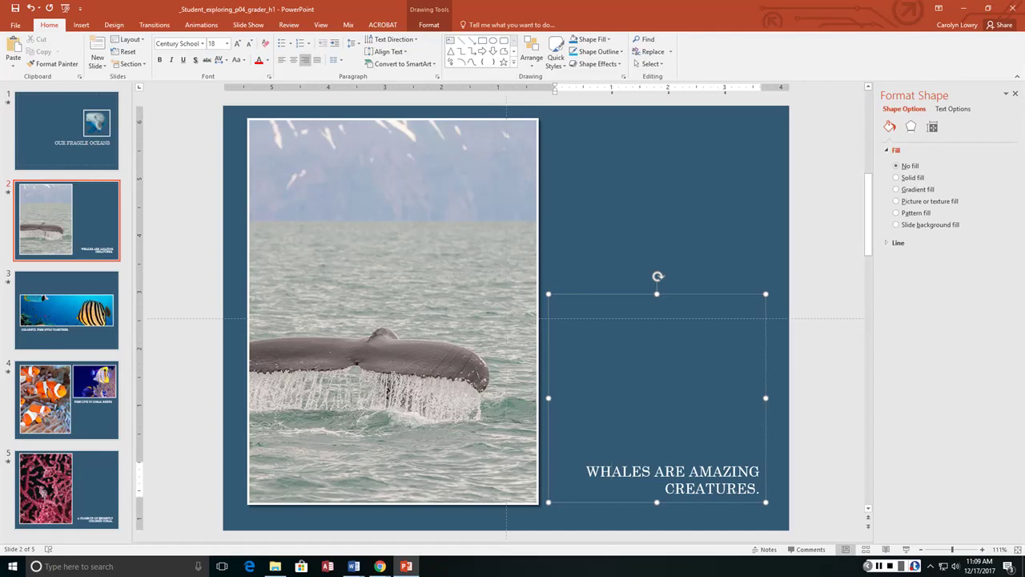
Step: Set the sharpness of the whale picture on slide 2 to 25% in its picture corrections
click(538, 192)
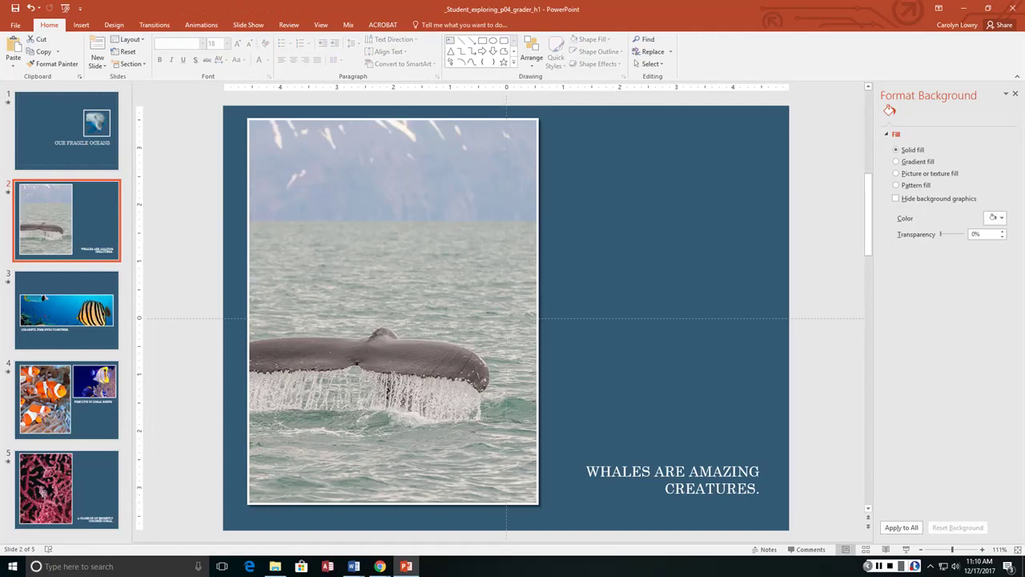
click(393, 237)
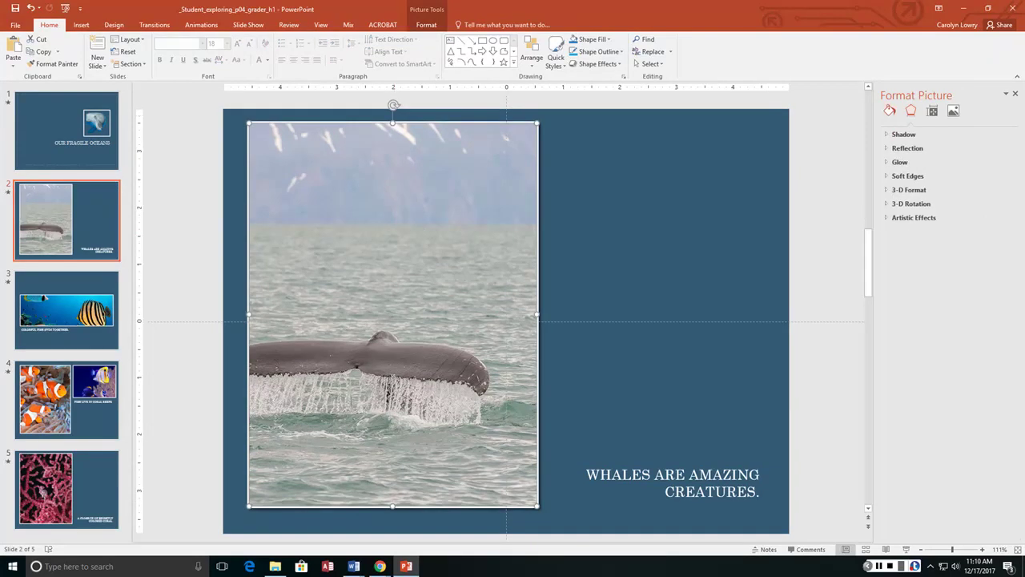
click(953, 111)
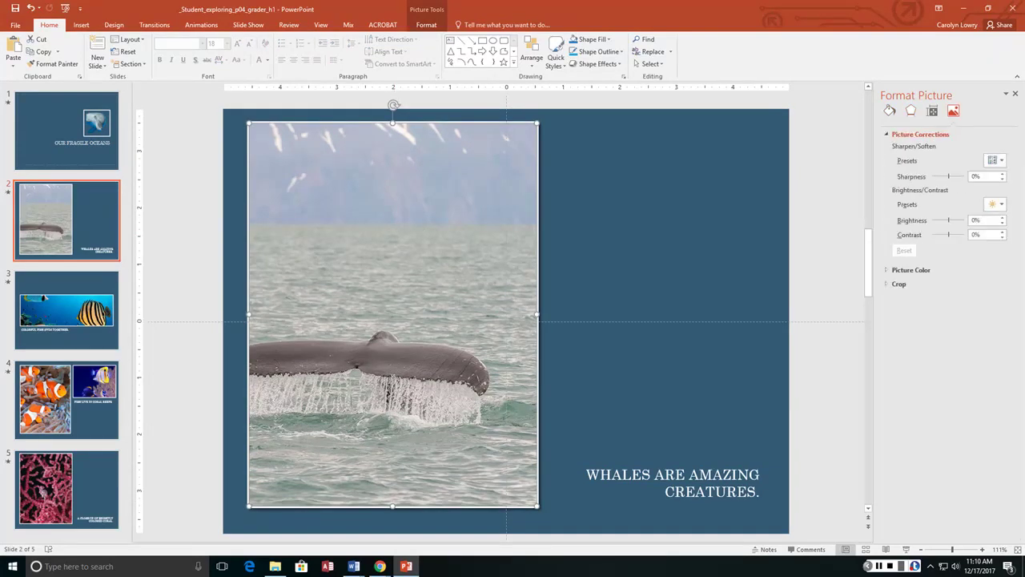
double_click(988, 177)
text(25)
key(Tab)
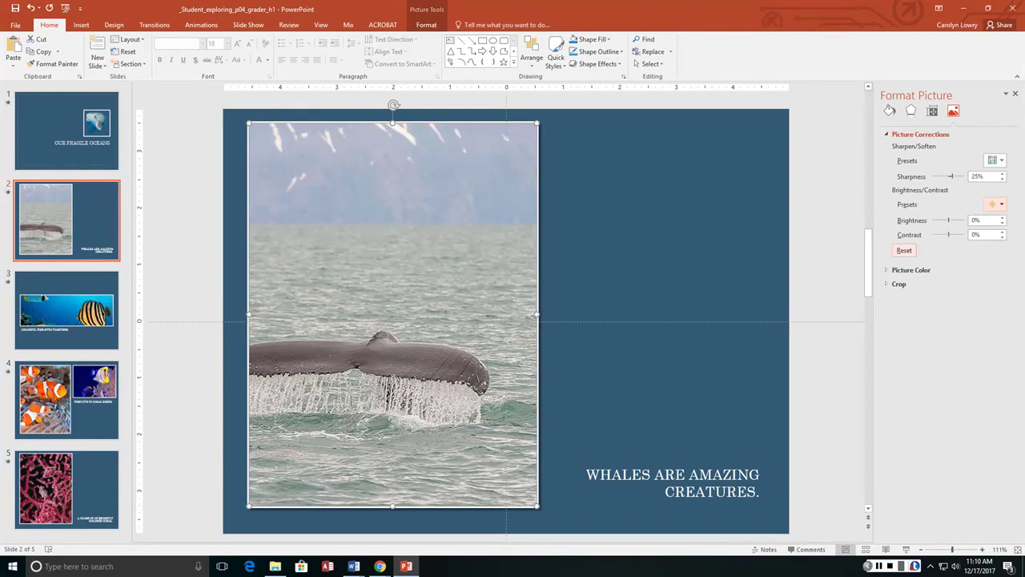
Step: Set the color saturation of the whale picture on slide 2 to 200%
click(912, 270)
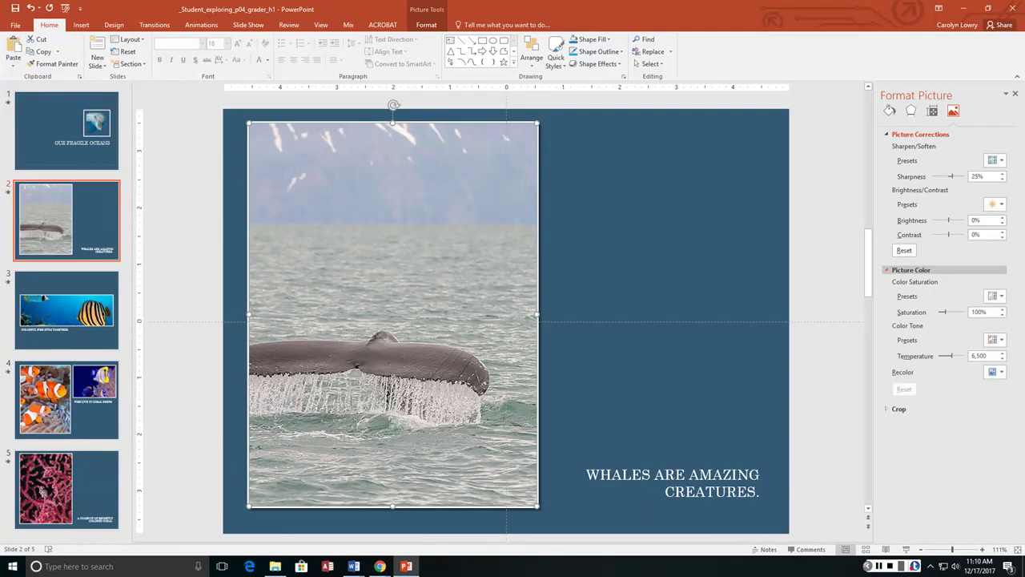
double_click(992, 312)
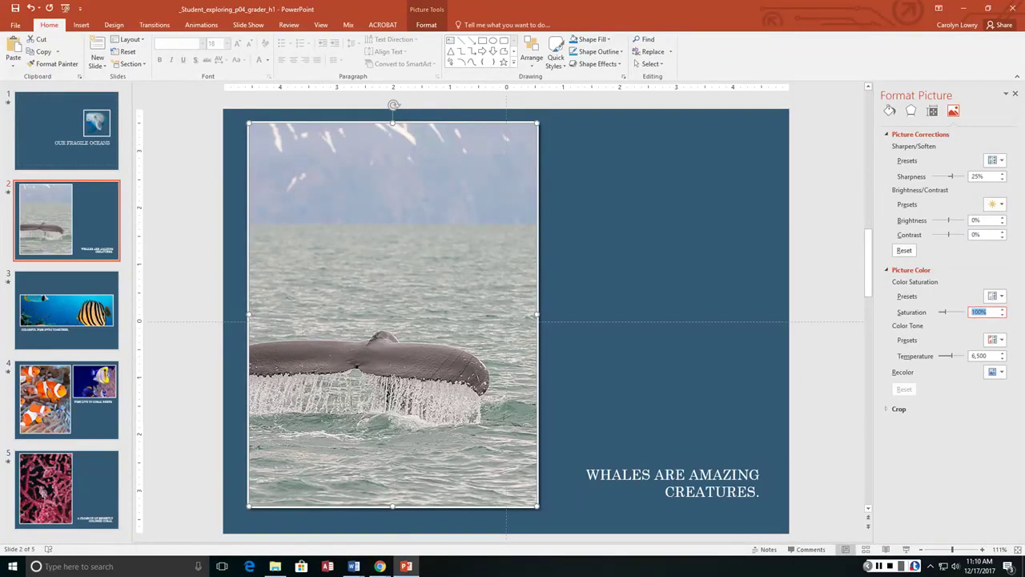
text(200)
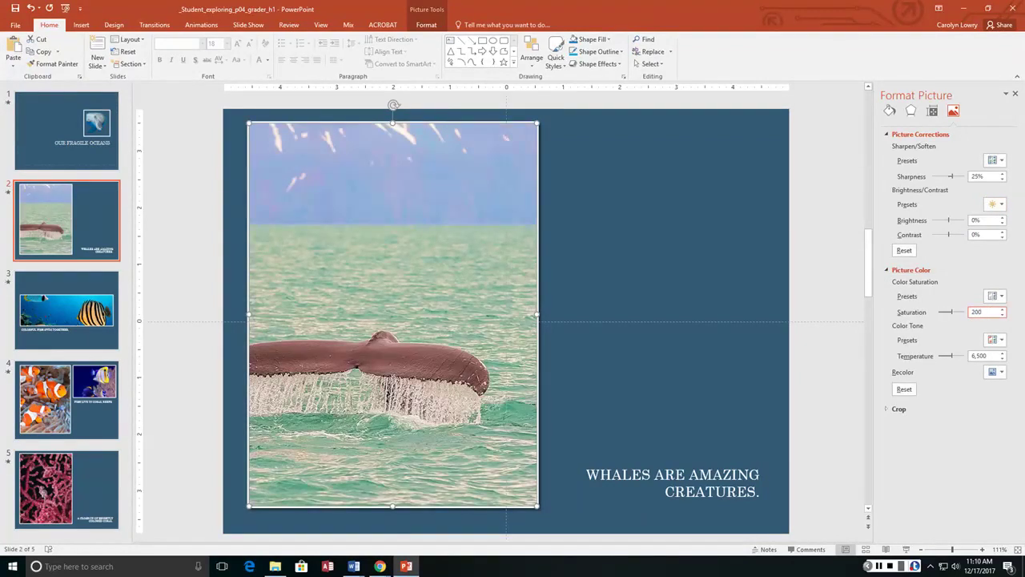
Step: Set the color tone temperature of the whale picture on slide 2 to 4,700
key(Tab)
click(992, 355)
text(4700)
key(Return)
key(Tab)
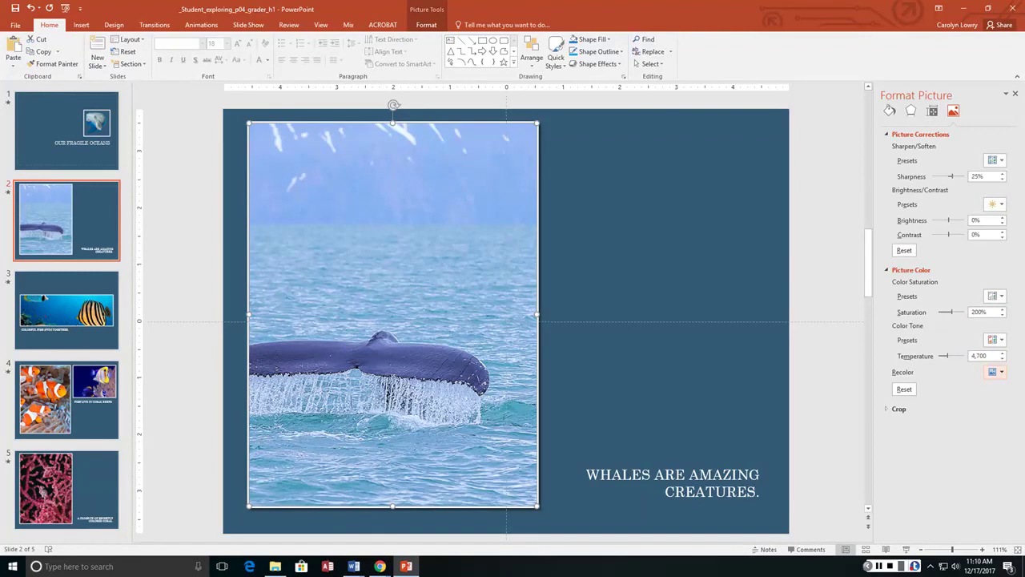
Step: Compress all pictures in the presentation, not only the whale picture, deleting cropped areas and using the document resolution
key(alt+j)
key(p)
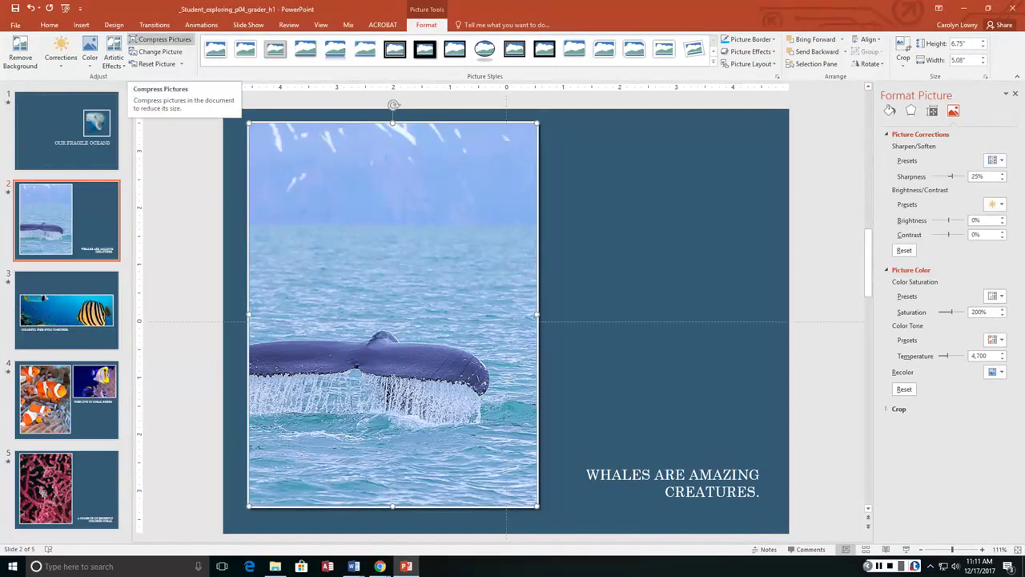
right_click(158, 38)
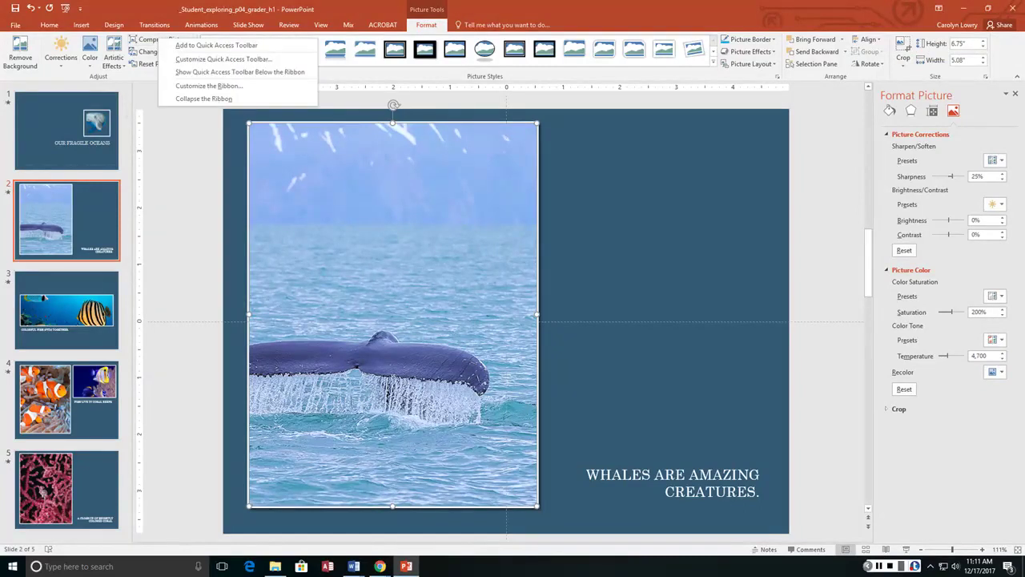
click(158, 38)
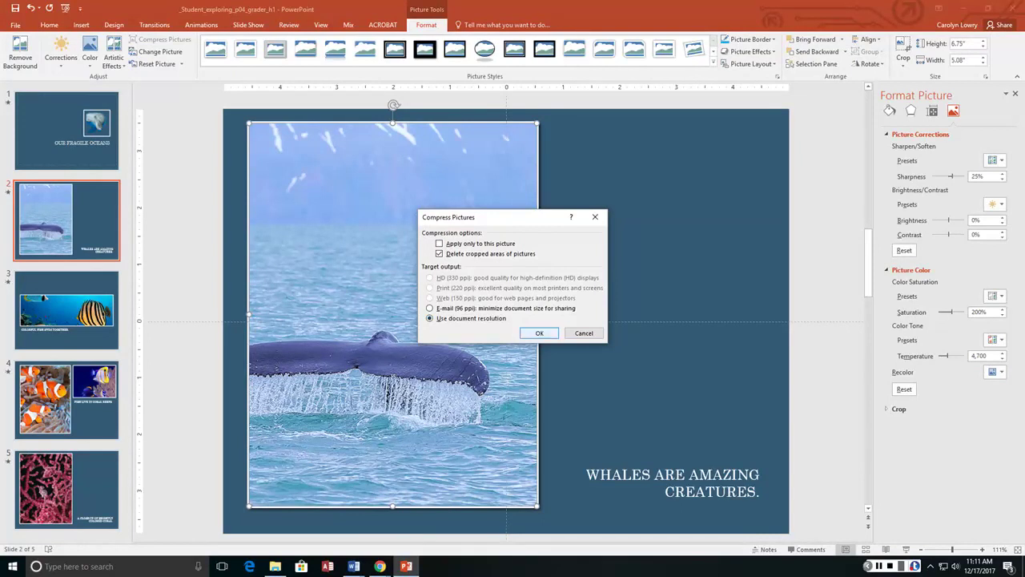
click(538, 333)
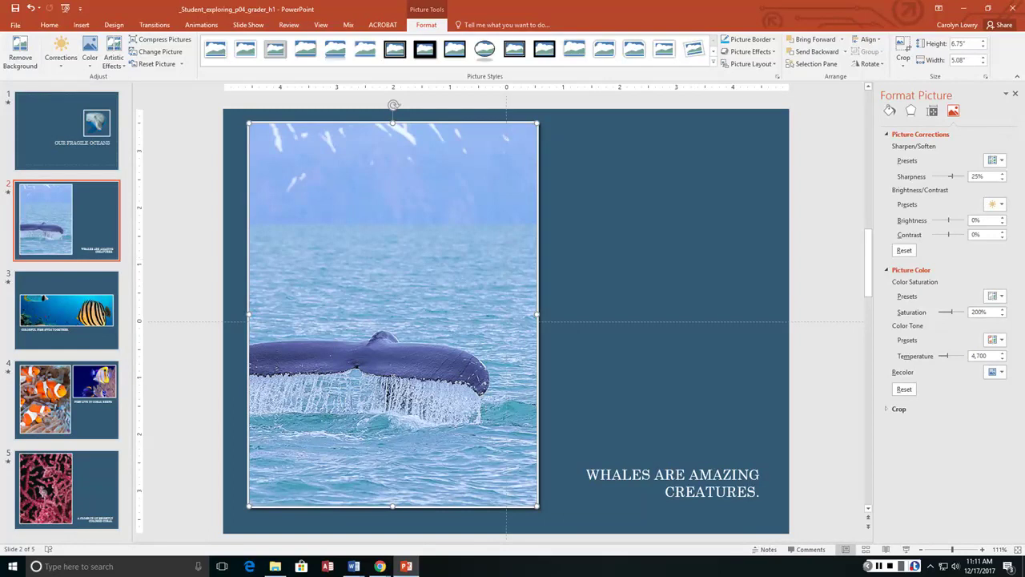
click(353, 566)
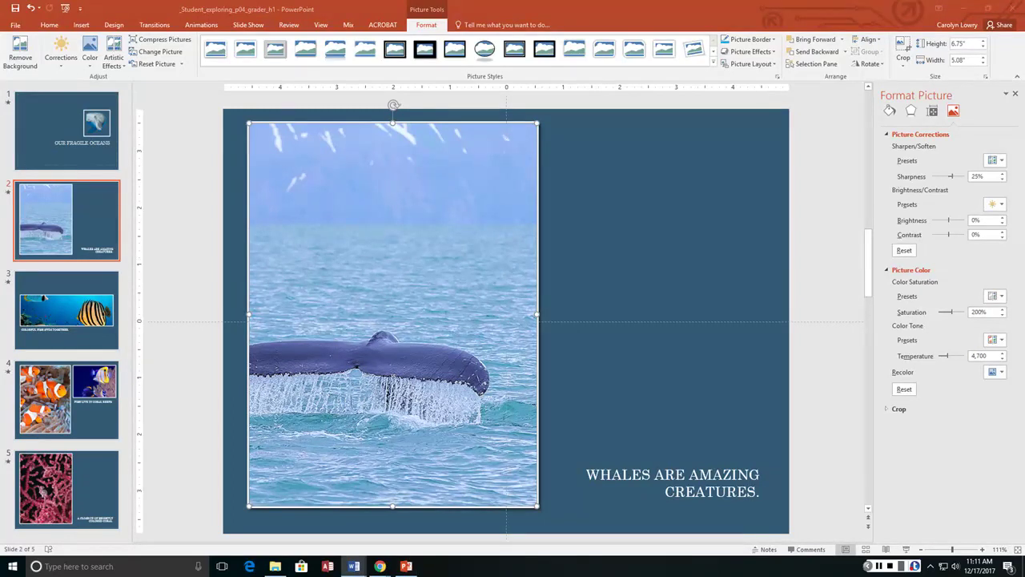
key(alt+Tab)
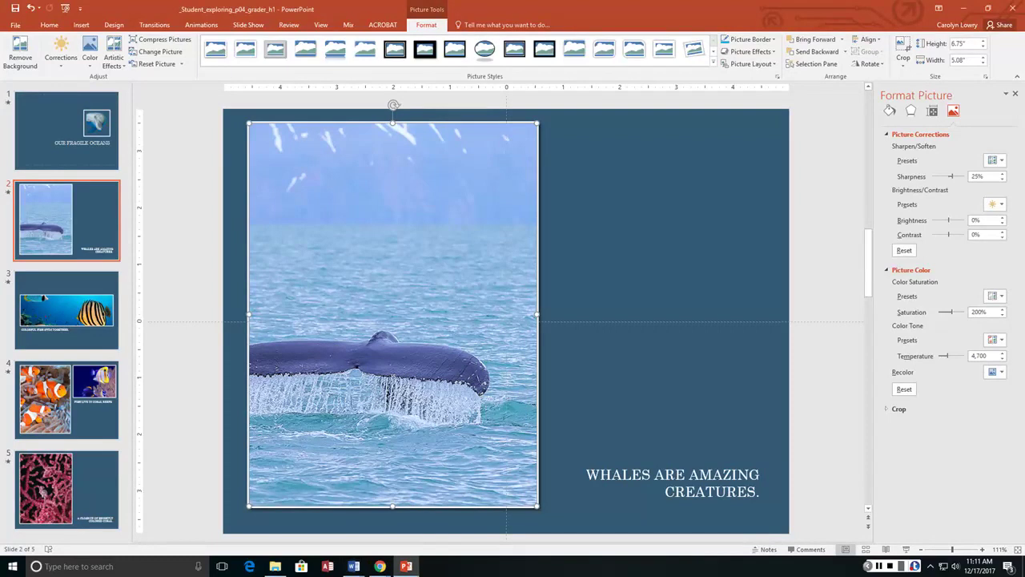
Step: Add a new slide with the Landscape (Fullscreen) layout after slide 5
key(Escape)
click(67, 487)
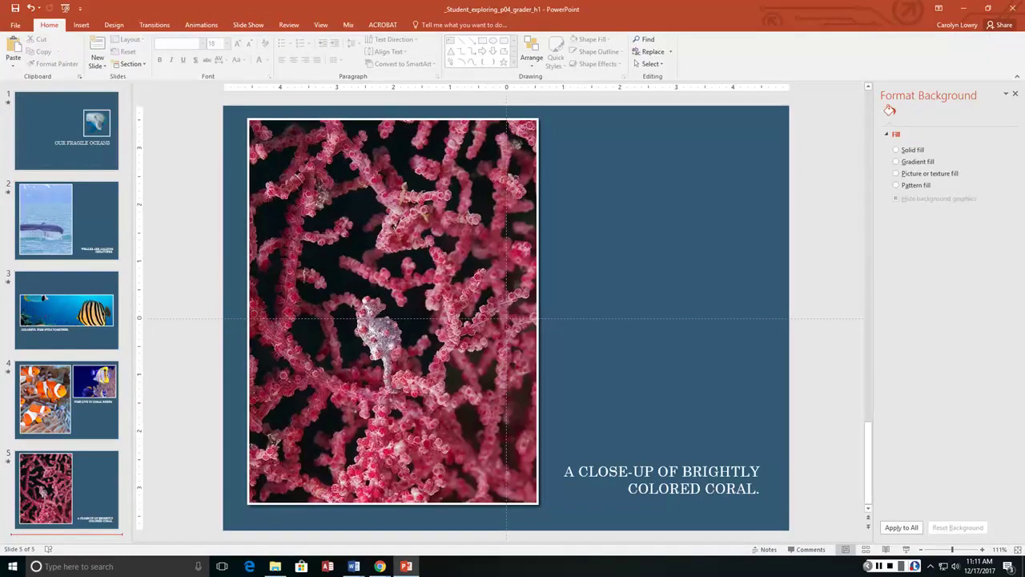
click(97, 65)
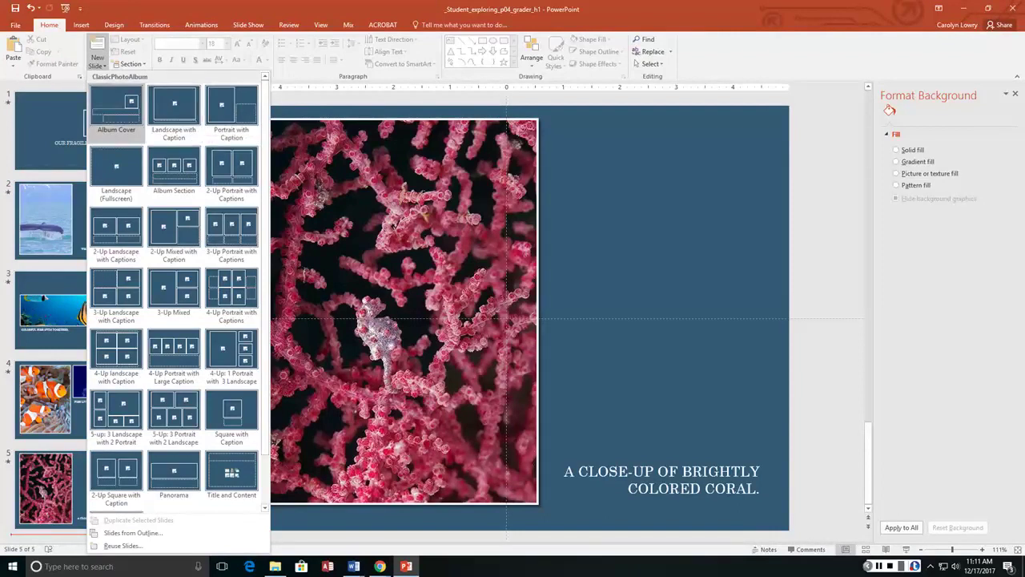
click(116, 168)
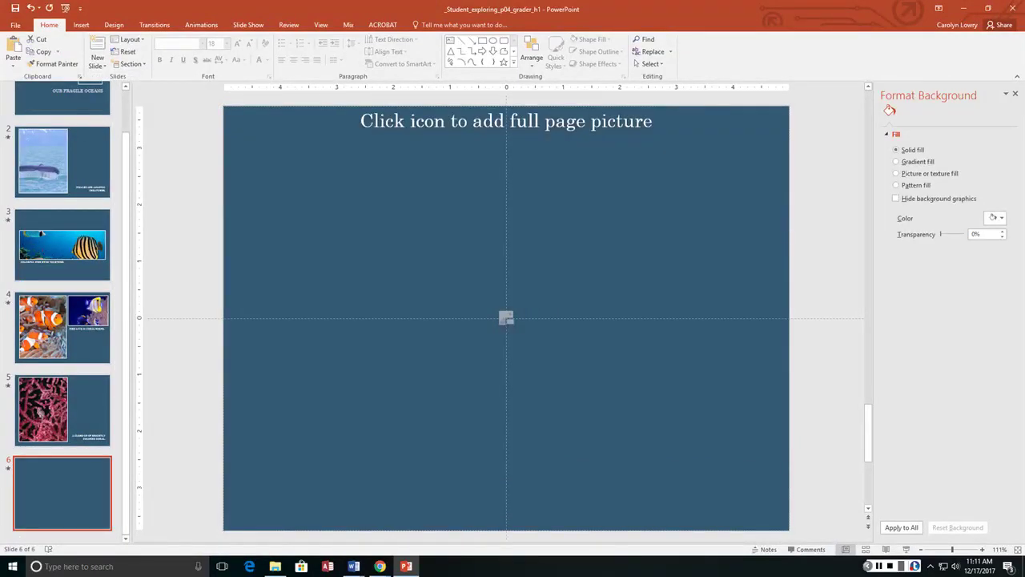
Step: Browse the Downloads folder for slide 6's full-page picture placeholder, showing all file types in Details view
click(505, 318)
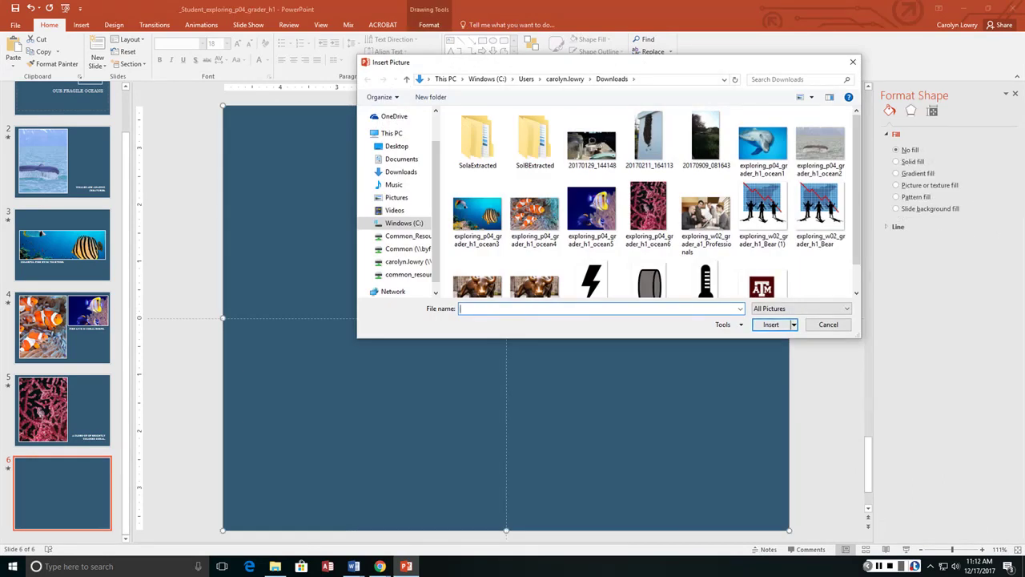
click(801, 309)
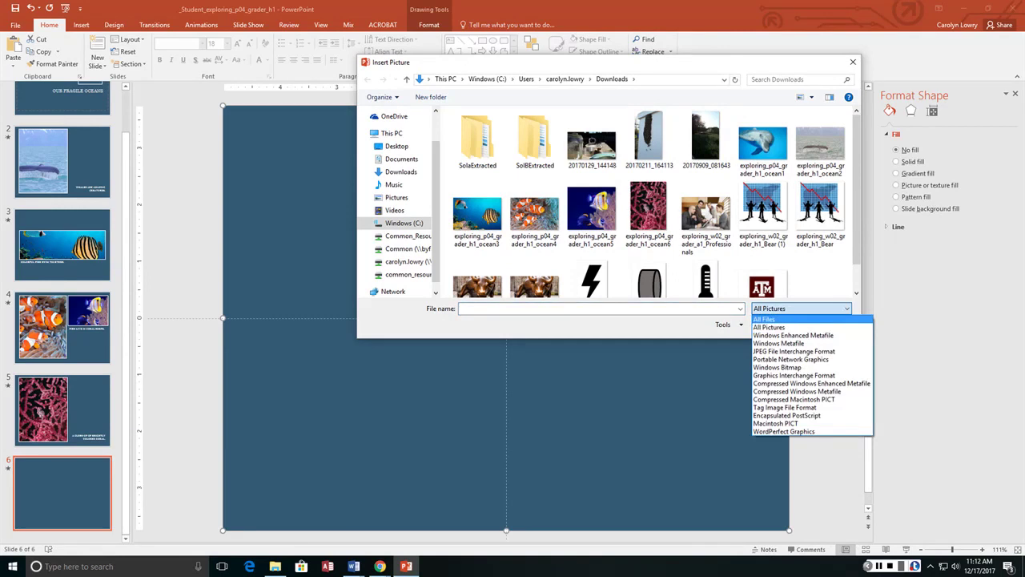
key(Up)
key(Return)
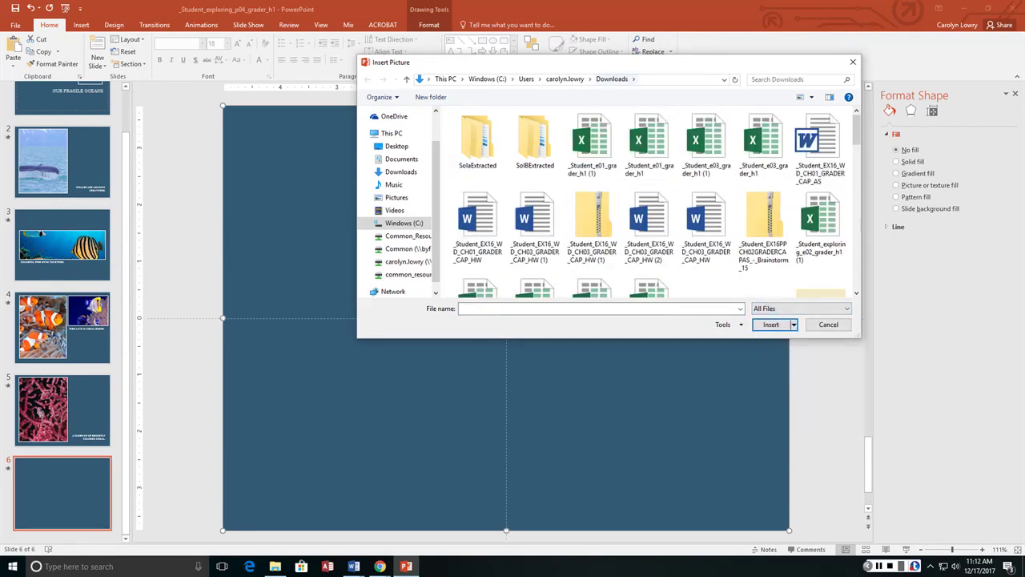
click(811, 97)
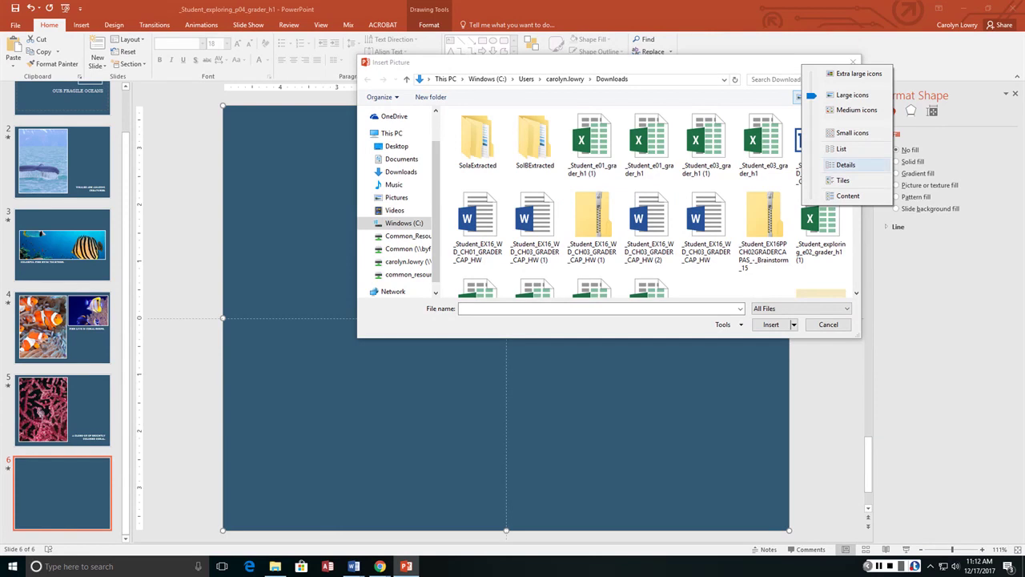
click(841, 149)
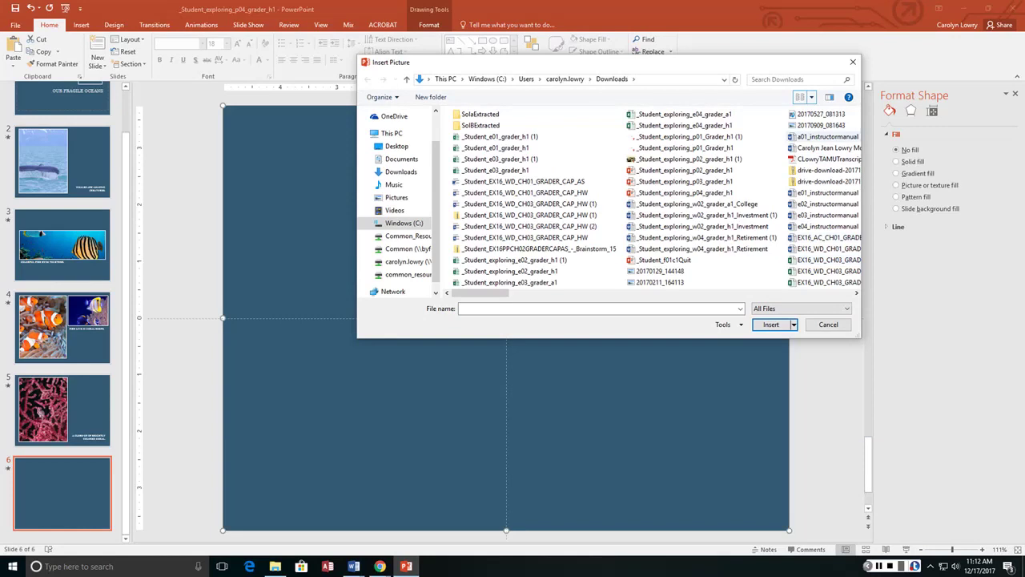
click(811, 97)
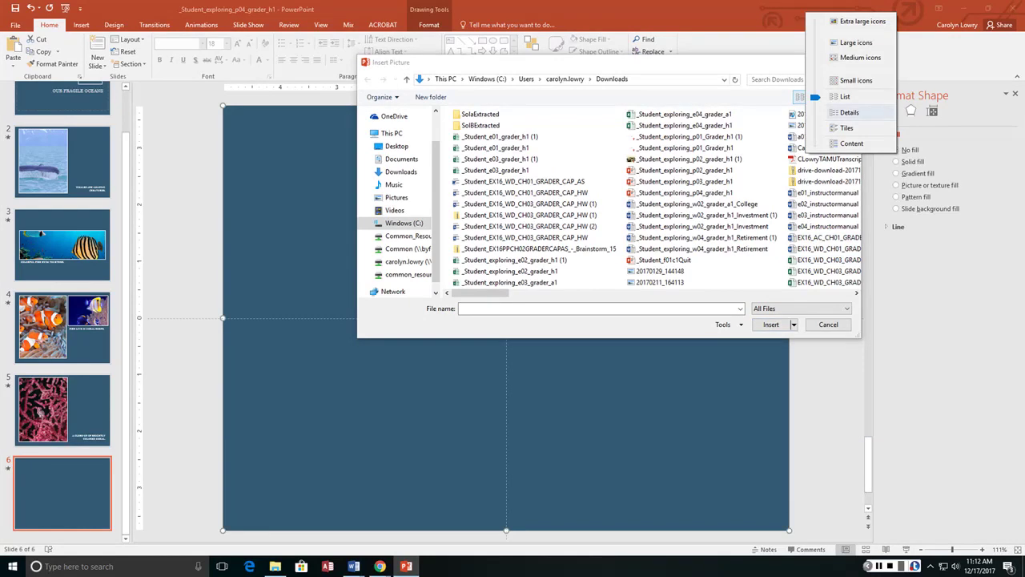
click(849, 112)
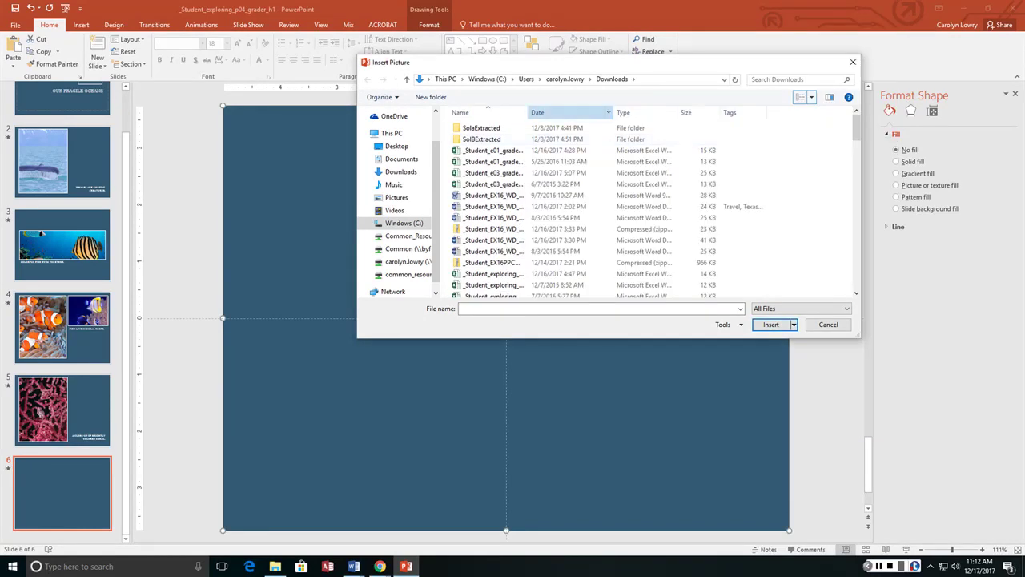
Step: Sort the files by date with the newest first and try to insert oceanvid into slide 6's full-page picture placeholder
click(561, 112)
click(561, 112)
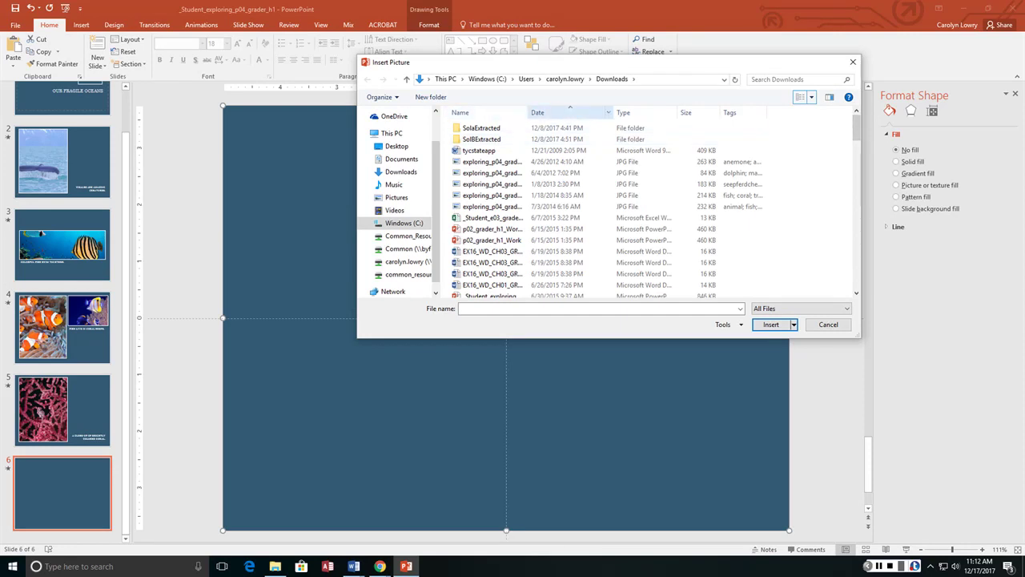
click(553, 113)
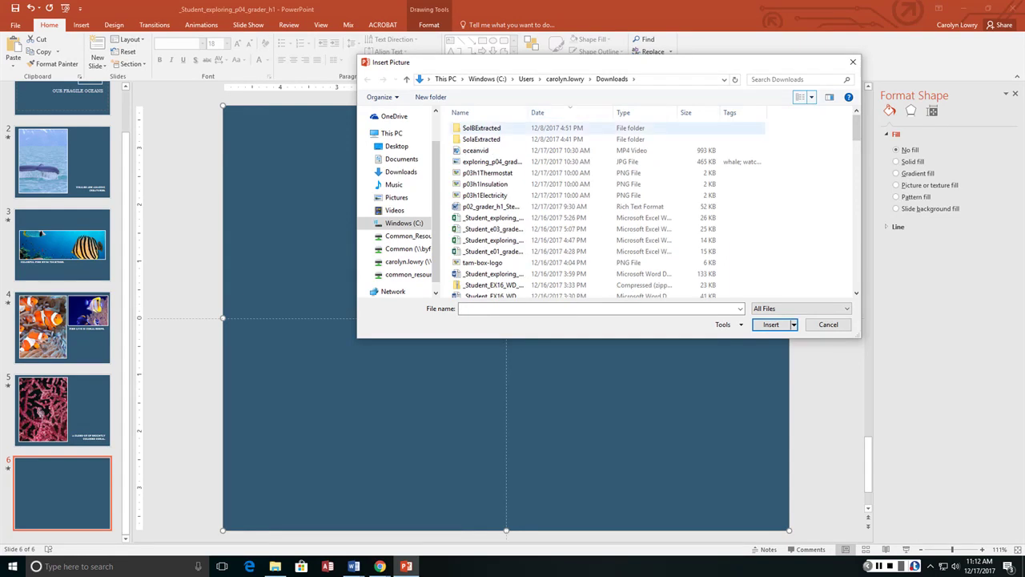
click(475, 150)
key(Return)
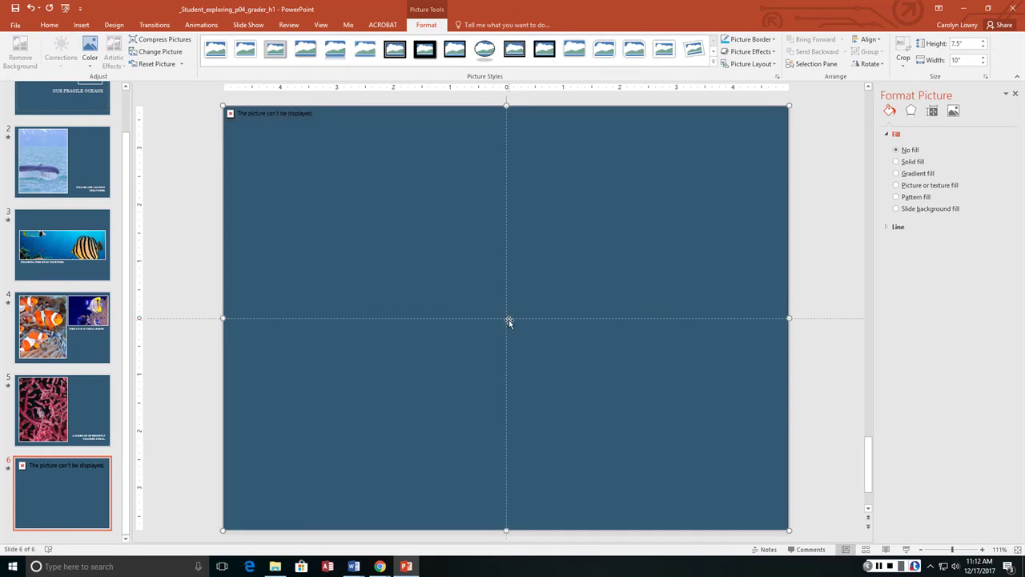
key(Escape)
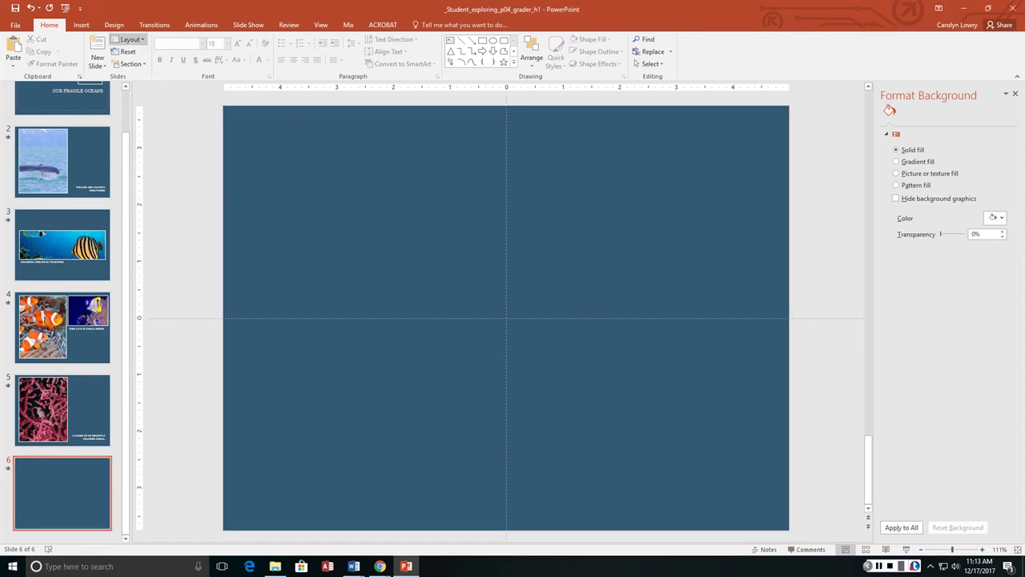
click(128, 40)
key(Escape)
Step: Insert the oceanvid video from the computer's Downloads folder onto slide 6
click(81, 25)
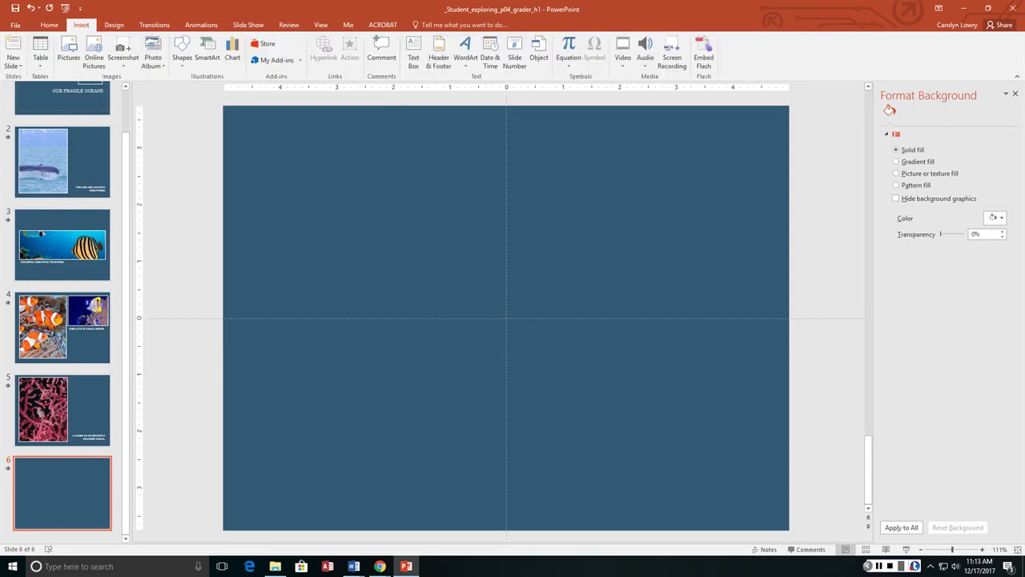
click(622, 62)
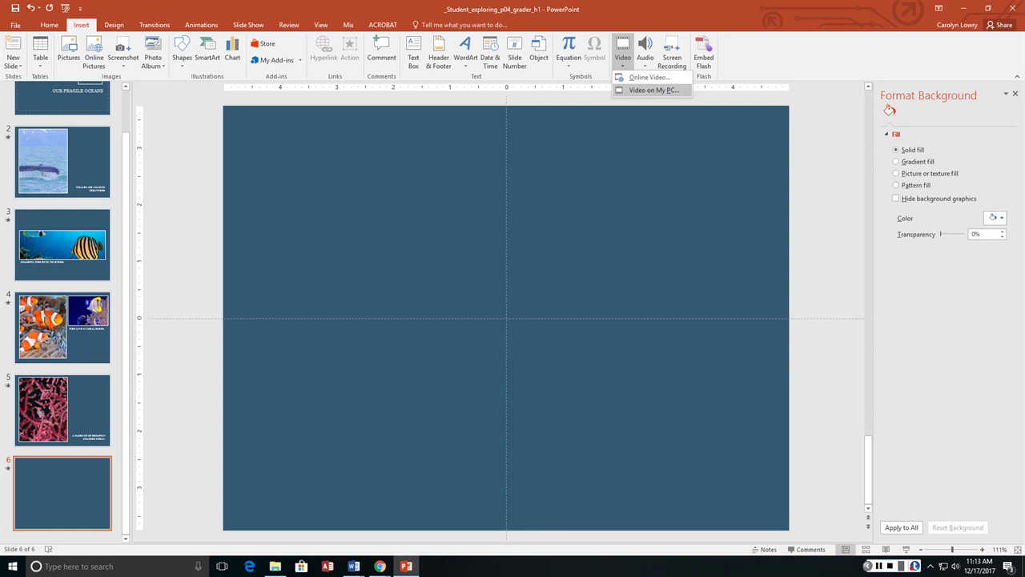
click(653, 89)
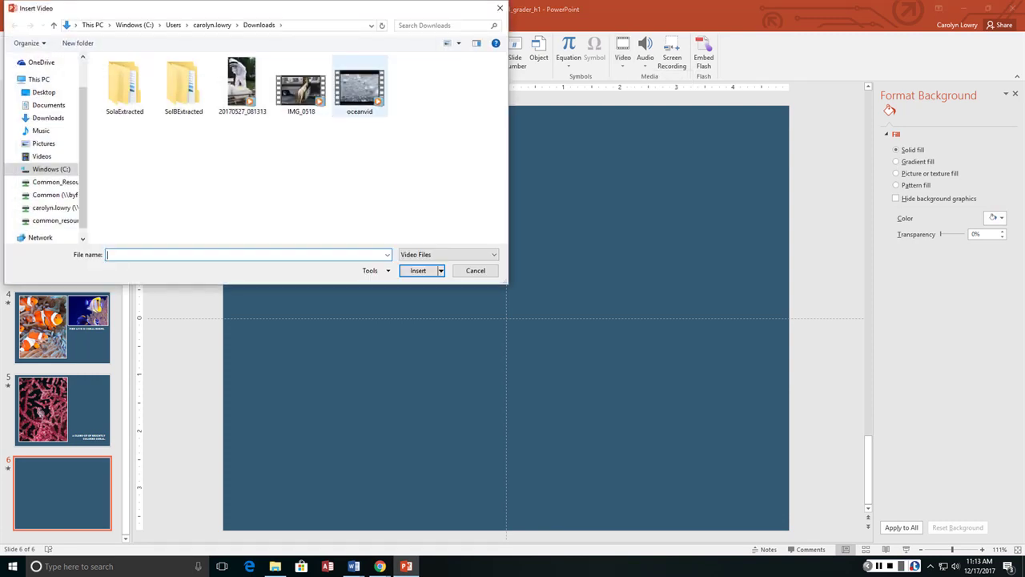
double_click(360, 89)
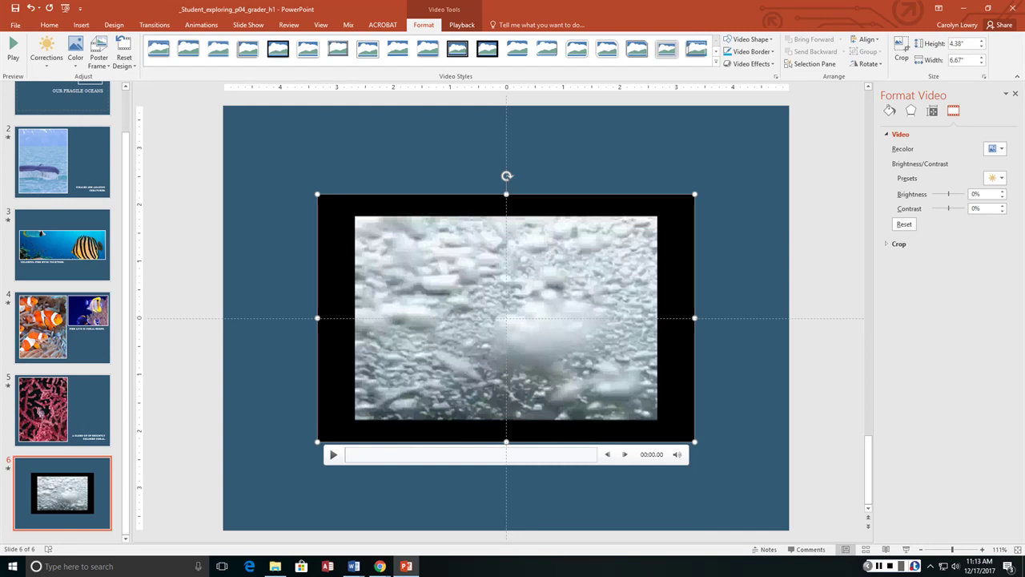
Step: Trim the oceanvid video on slide 6 to an end time of 00:03.500
click(462, 25)
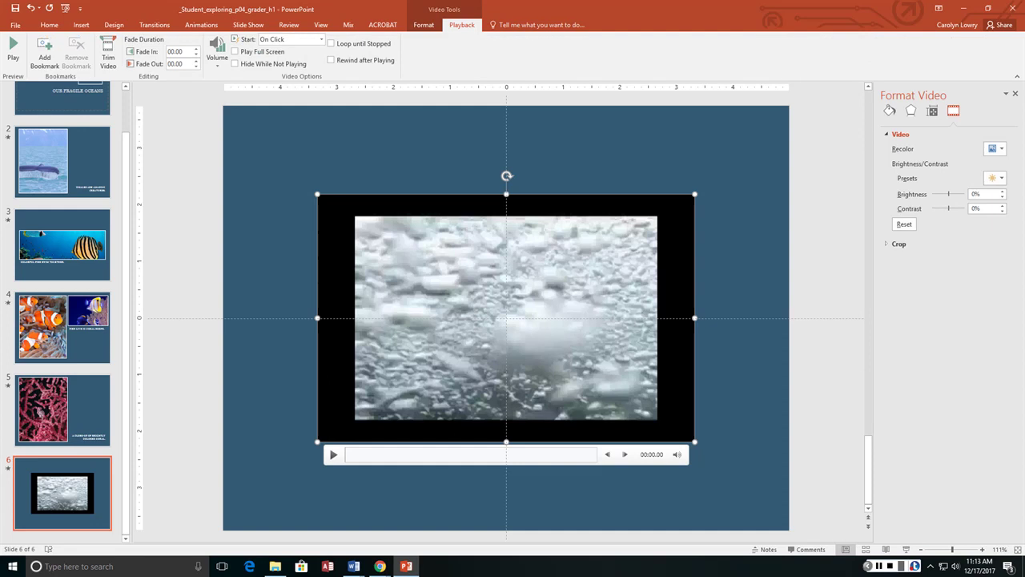
click(109, 52)
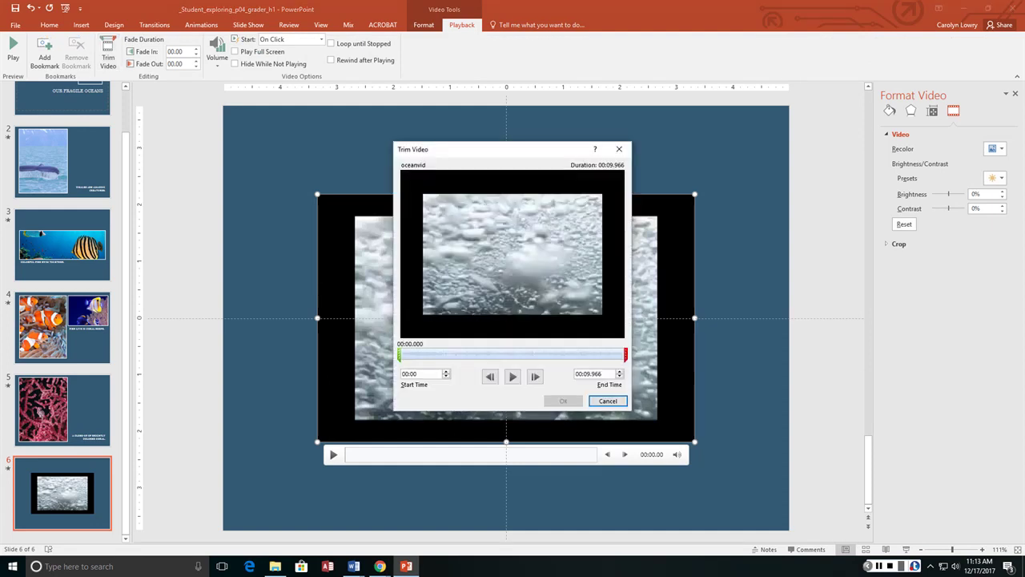
double_click(587, 374)
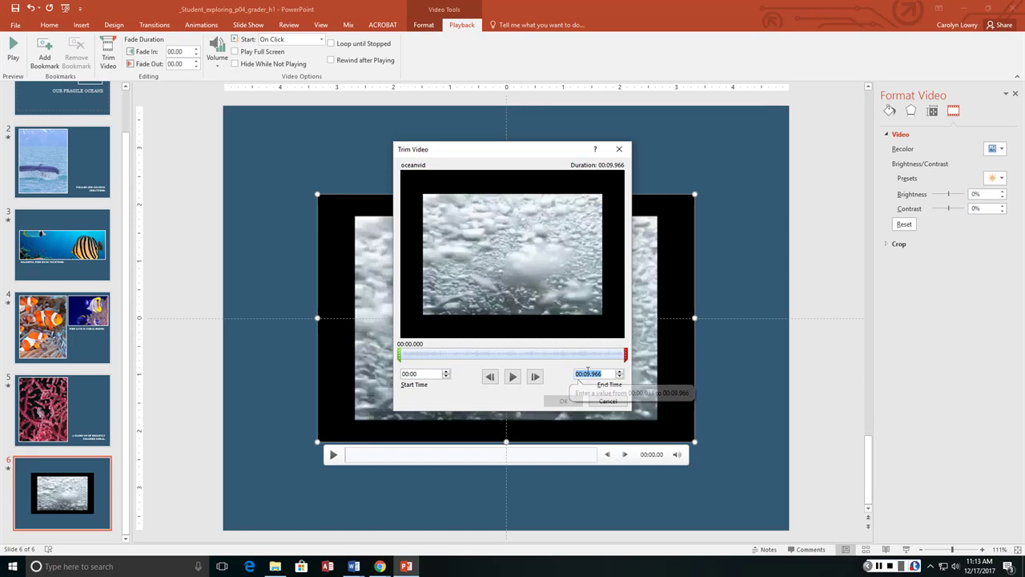
click(588, 373)
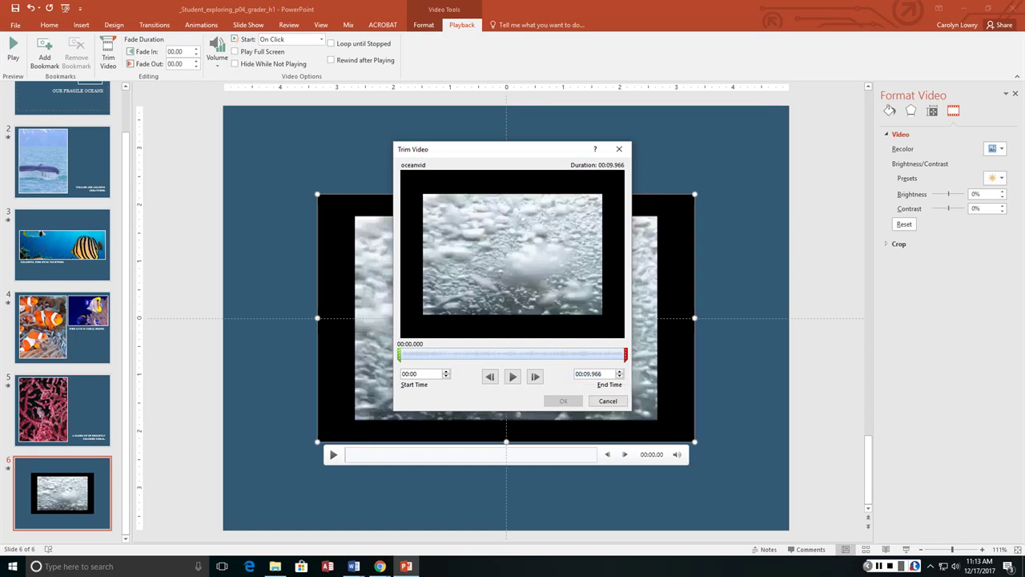
key(BackSpace)
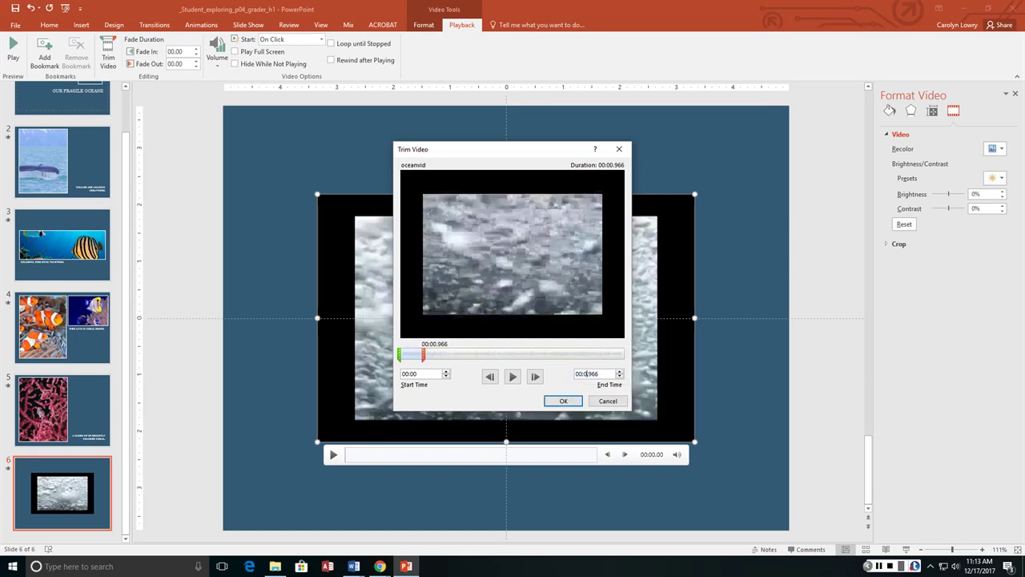
text(3)
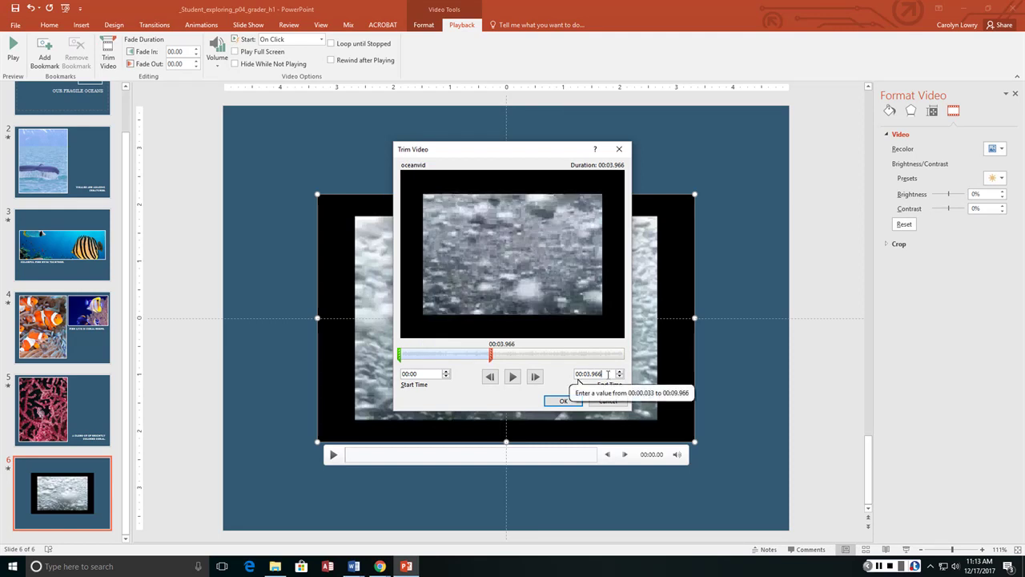
key(BackSpace)
key(BackSpace)
key(BackSpace)
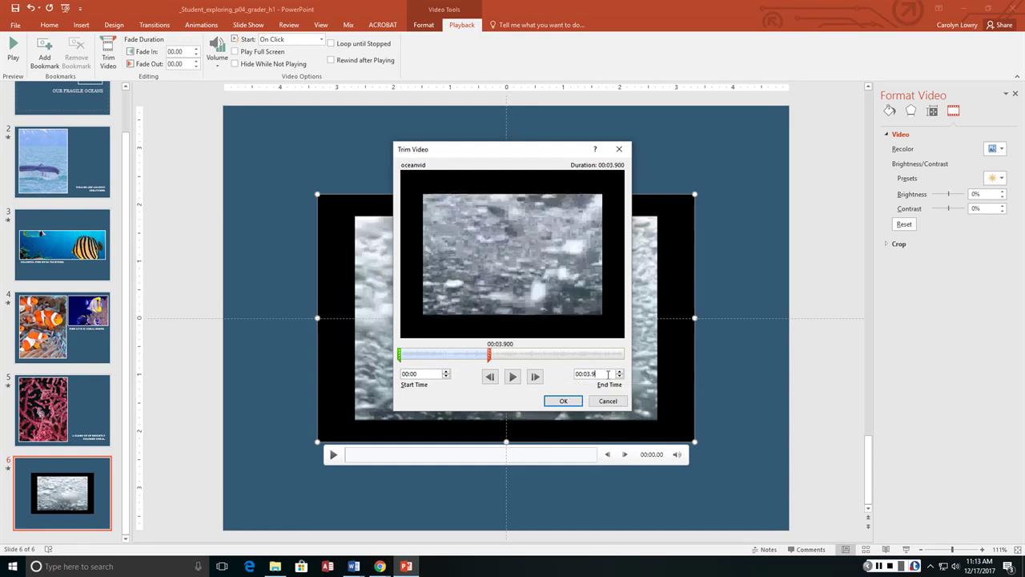
text(500)
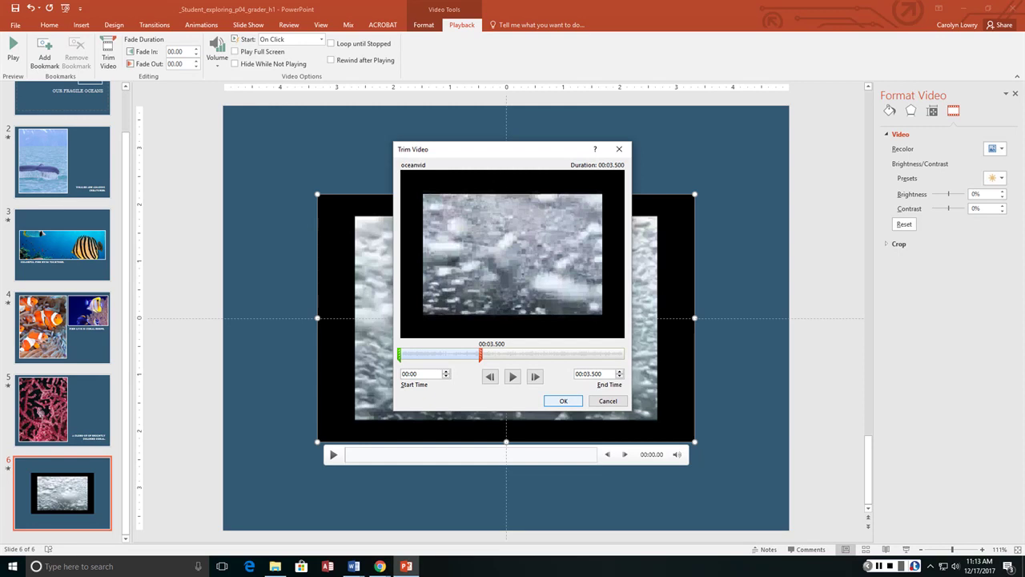
click(568, 401)
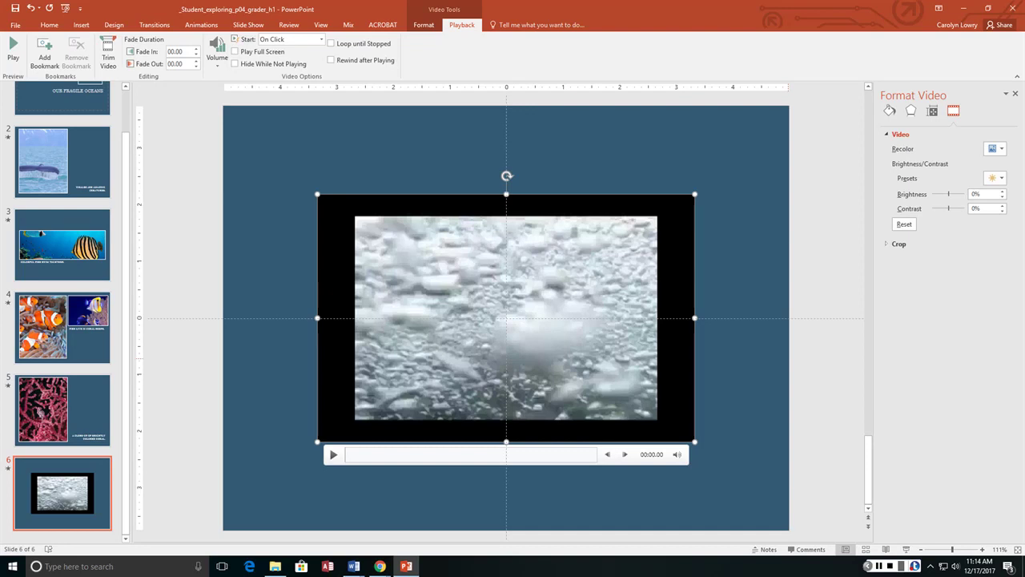
key(Escape)
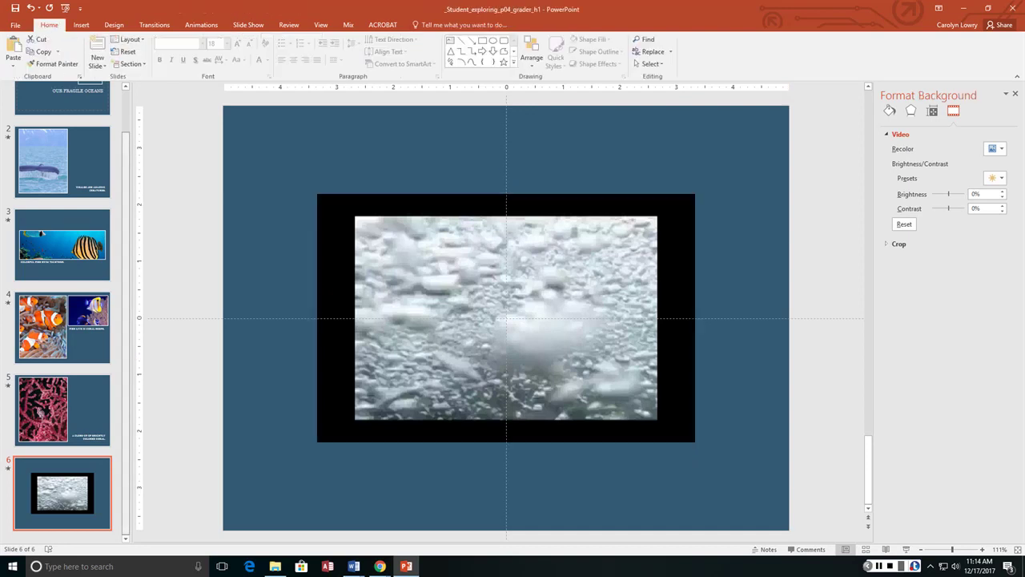
Step: Set slide 6's ocean video to start automatically and to hide while not playing
click(62, 533)
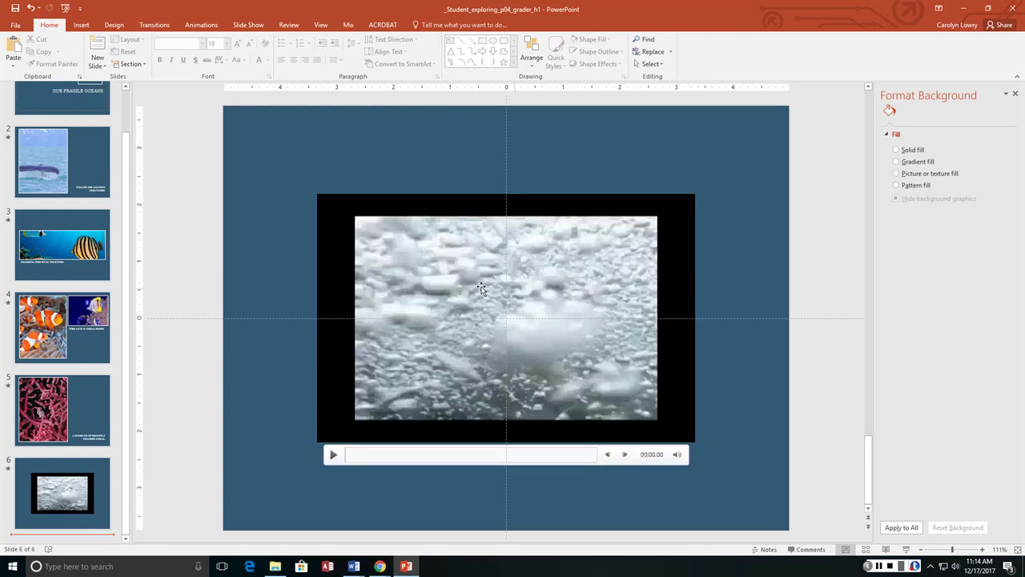
click(500, 318)
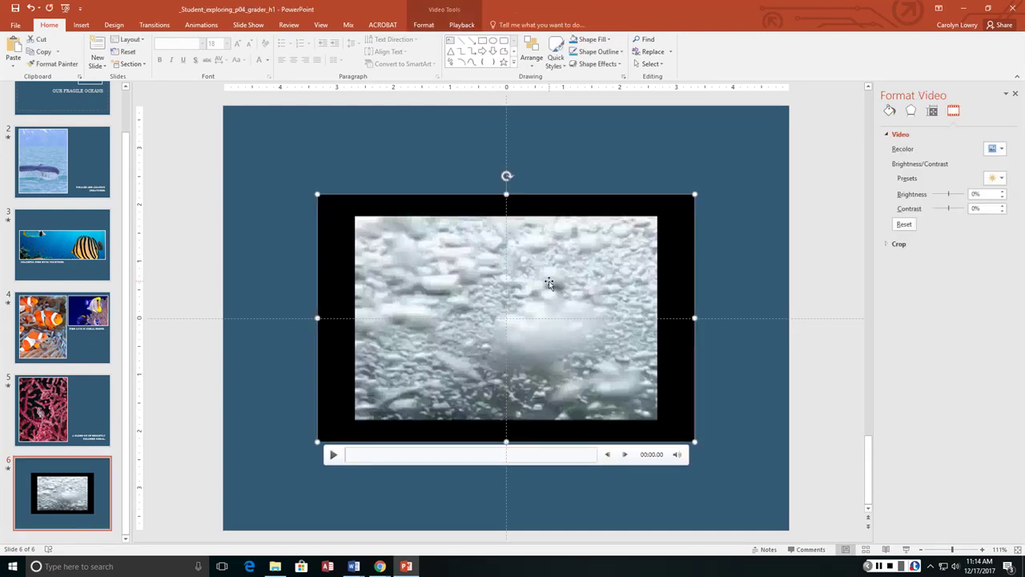
click(462, 25)
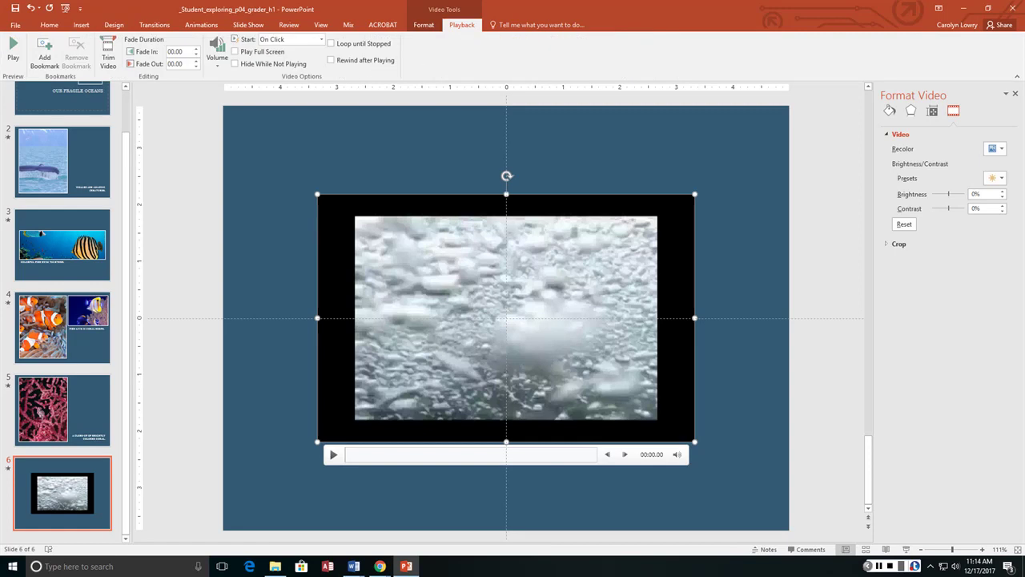
click(290, 39)
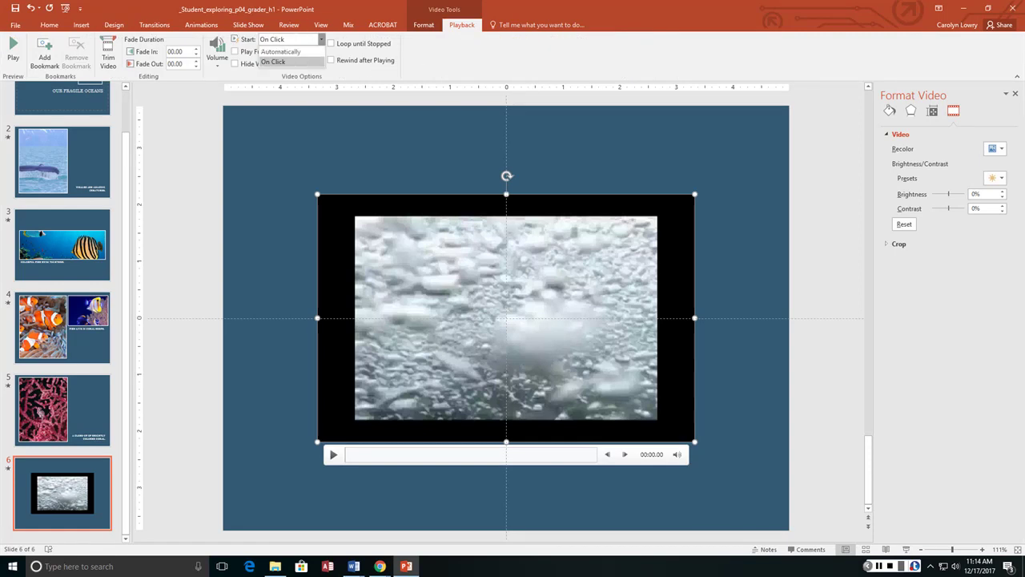
click(280, 51)
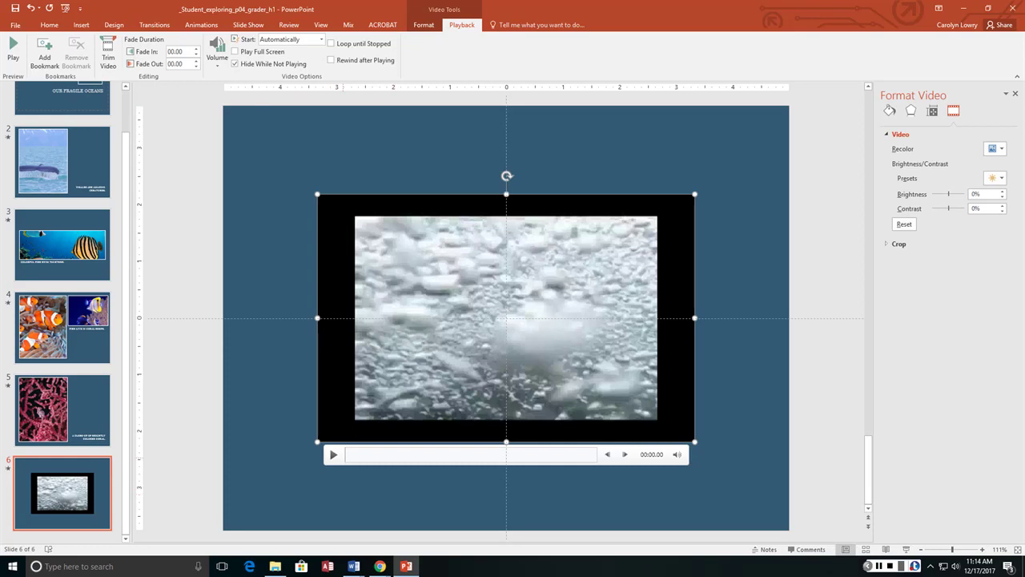
Step: Preview the trimmed ocean video on slide 6, then replay it briefly and pause
key(alt+p)
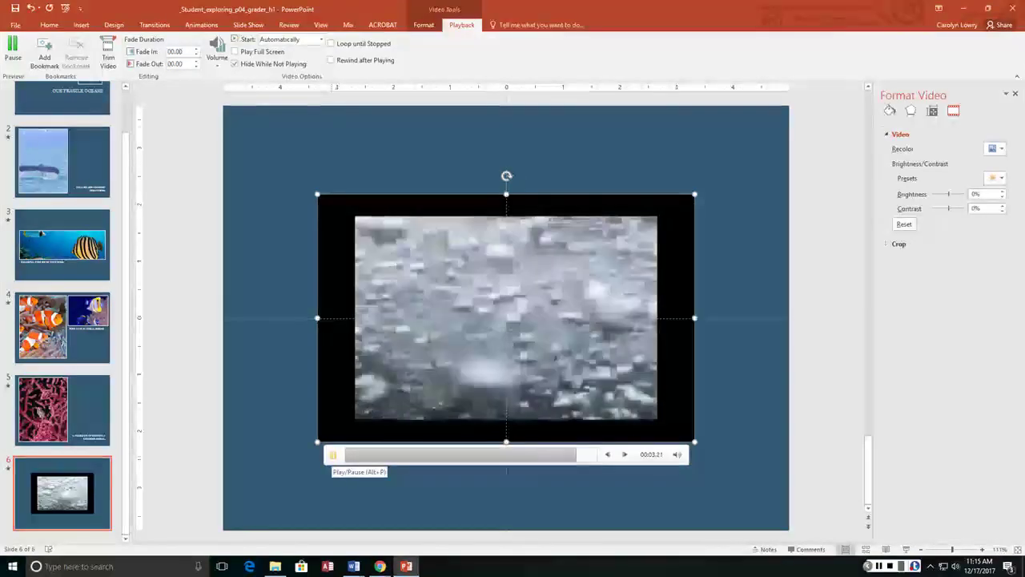
key(alt+p)
key(alt+p)
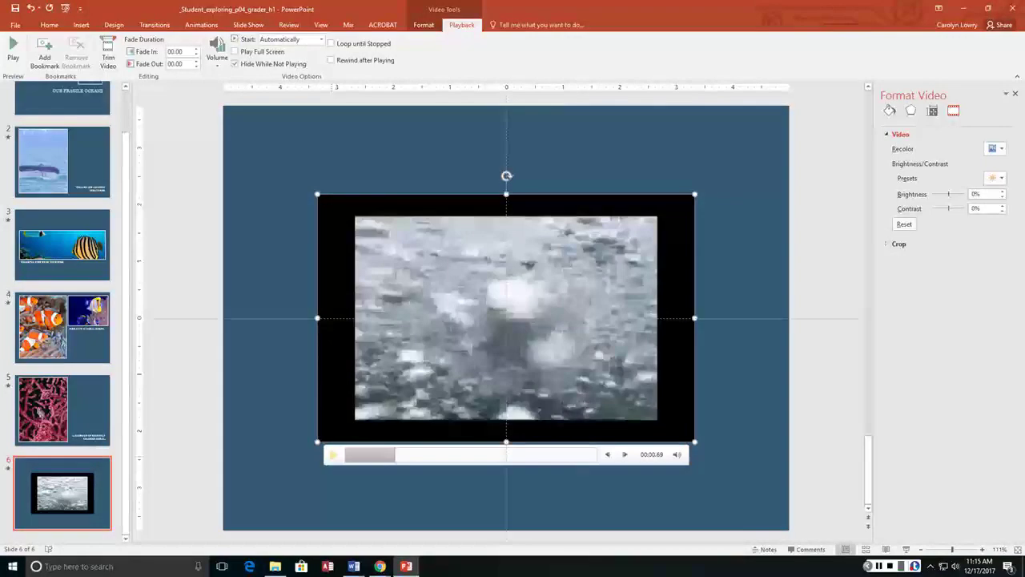